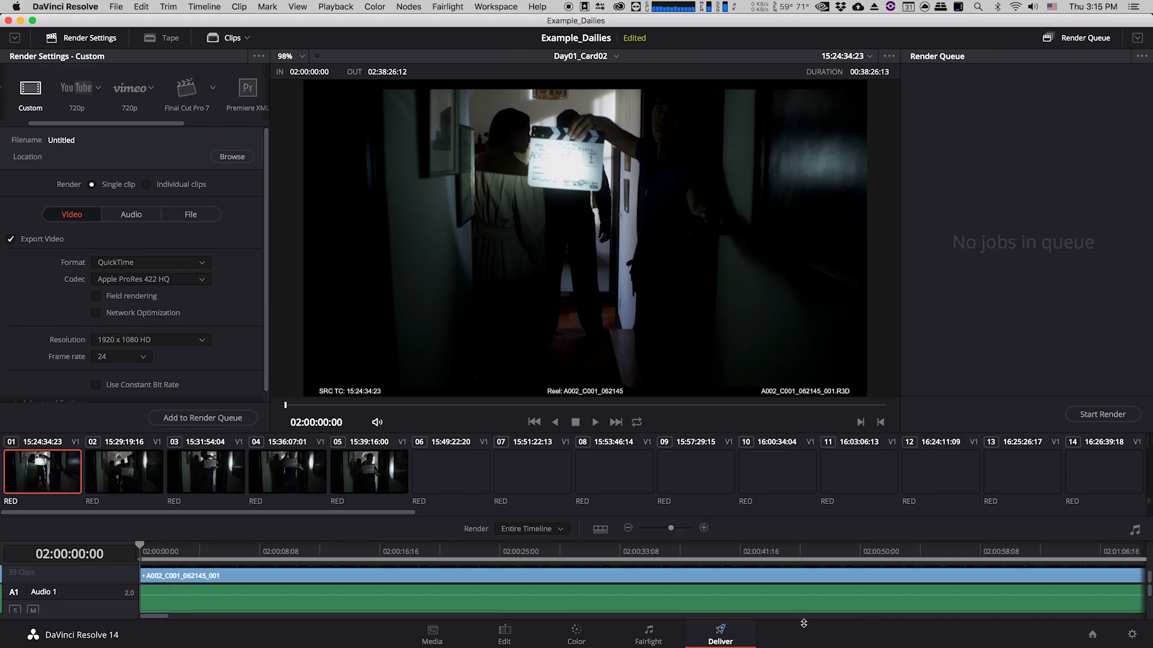
Set the render mode to output individual clips.
mouse_move(267, 385)
left_mouse_down()
mouse_move(266, 396)
mouse_move(265, 376)
left_mouse_up()
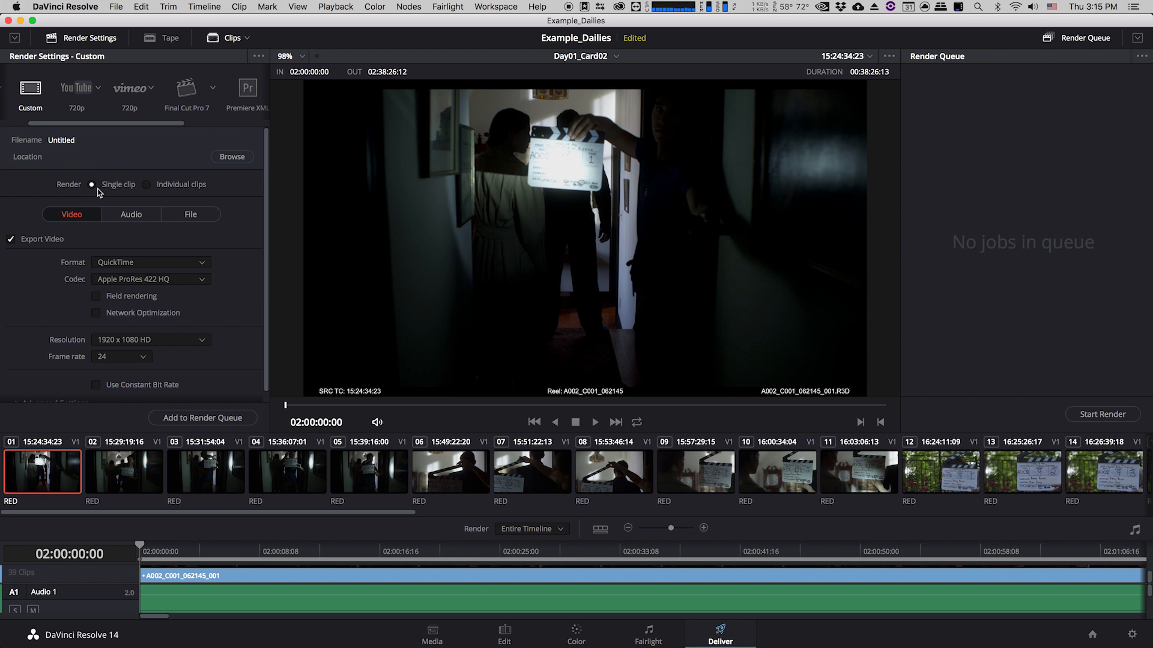
left_click(146, 185)
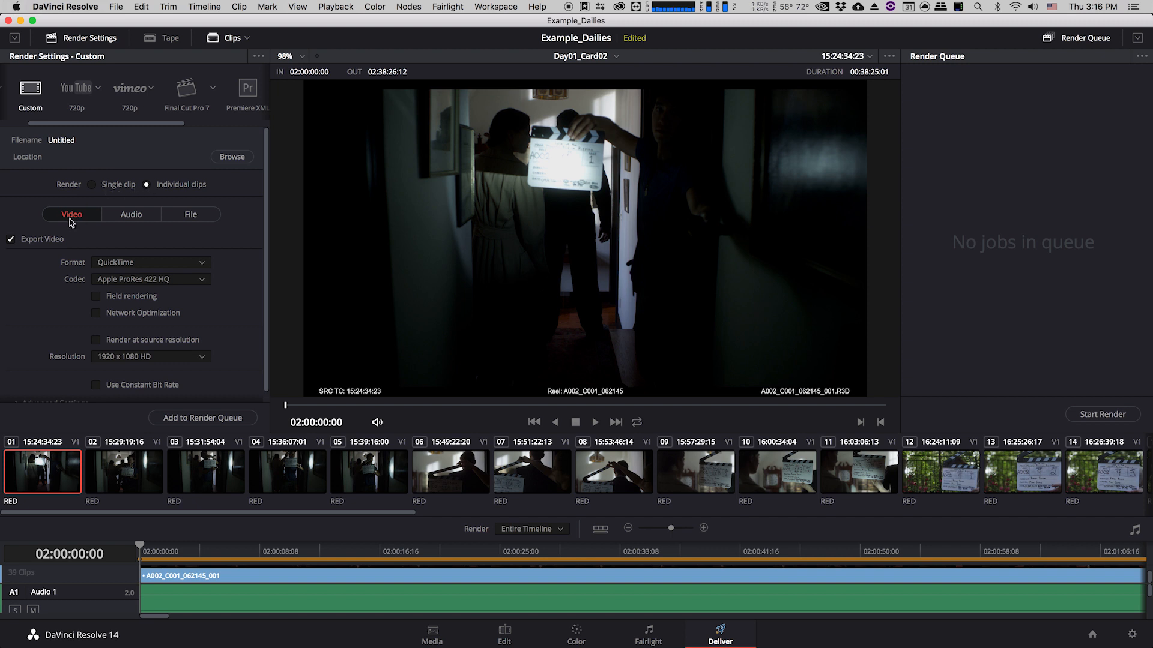
Set the video format to MXF OP-Atom.
scroll(28, 274, "down", 1)
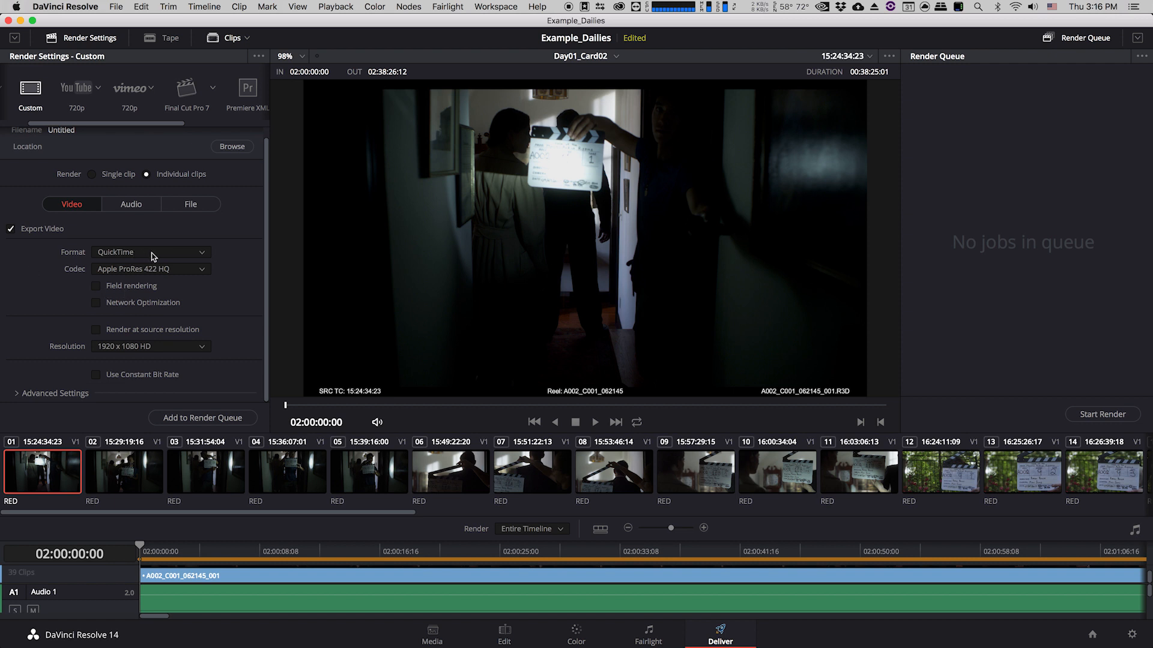
left_click(177, 252)
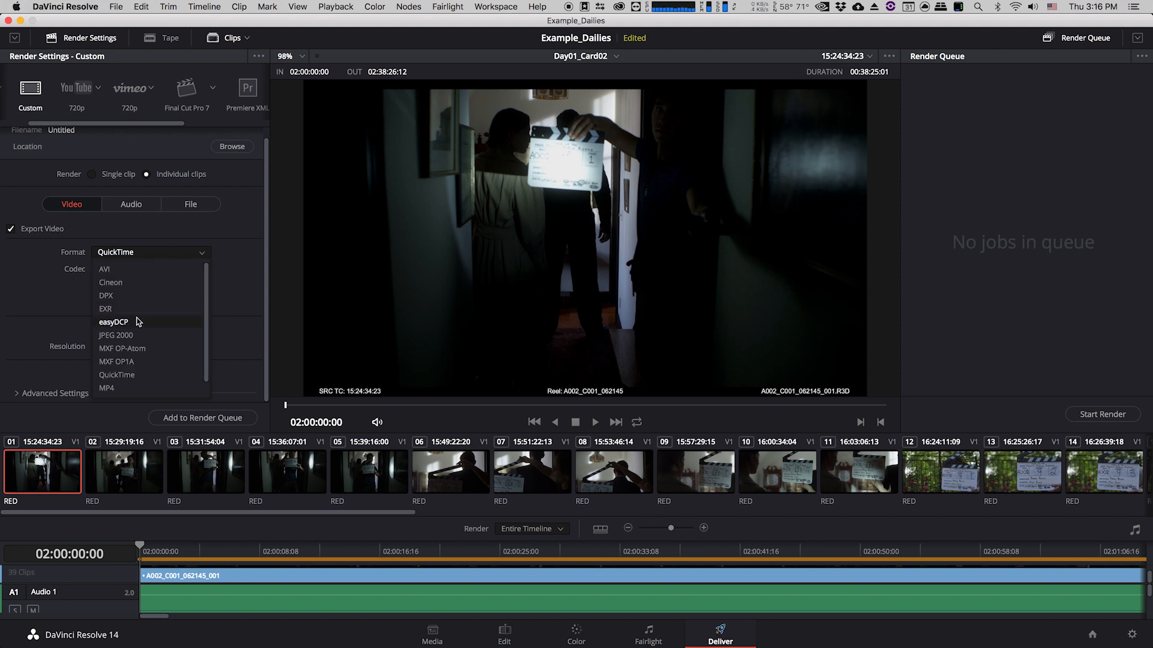
left_click(141, 348)
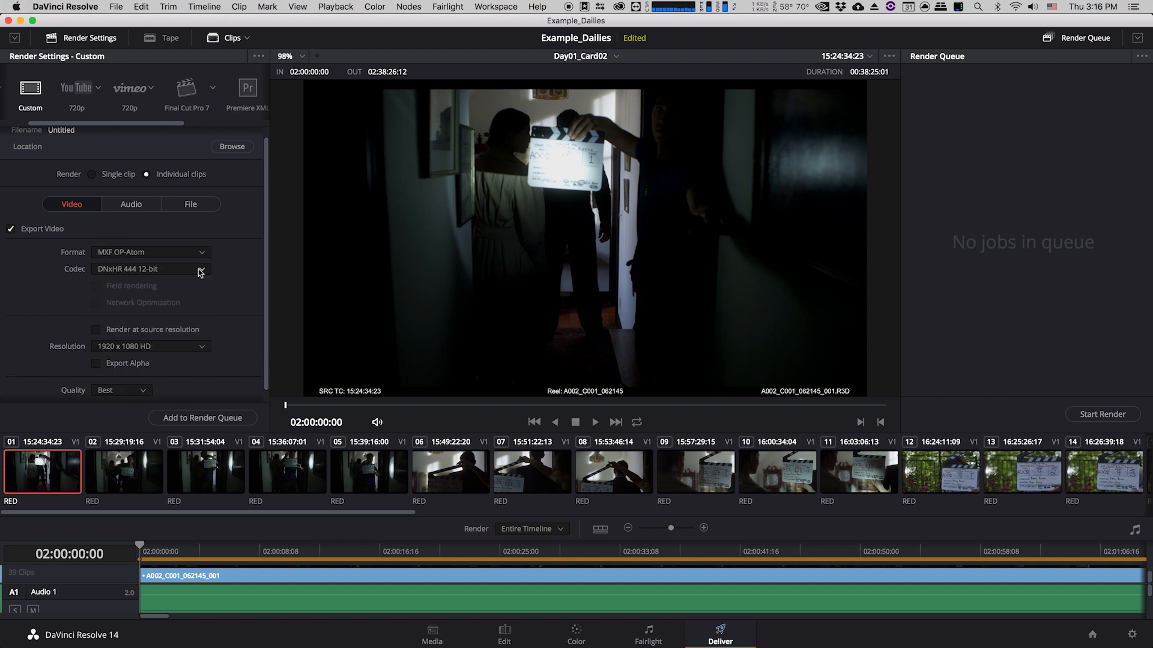
Browse the available DNxHD and DNxHR codec options for MXF OP-Atom.
left_click(201, 270)
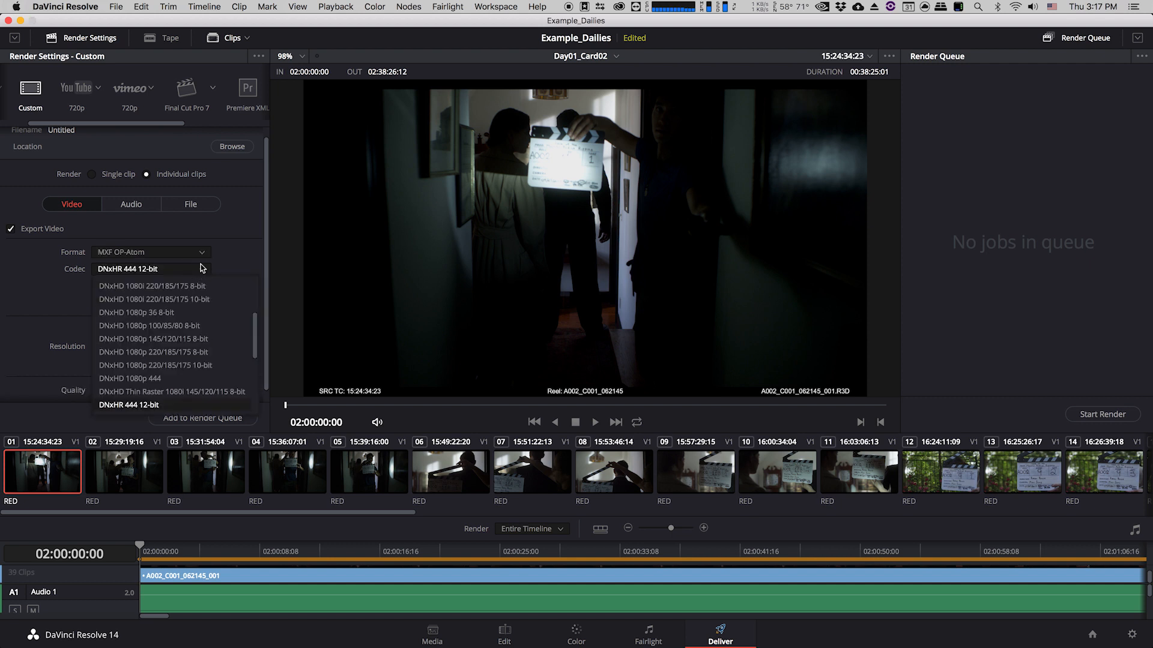
mouse_move(254, 321)
left_mouse_down()
mouse_move(252, 287)
mouse_move(249, 369)
mouse_move(253, 309)
left_mouse_up()
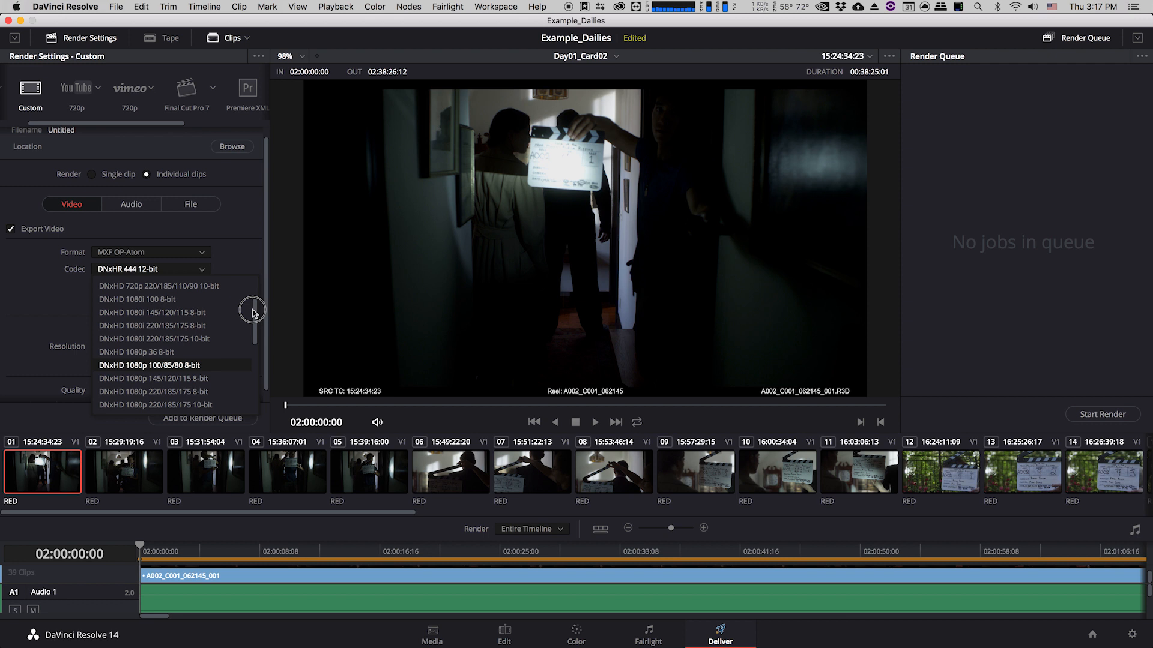
left_click_drag(252, 311, 254, 295)
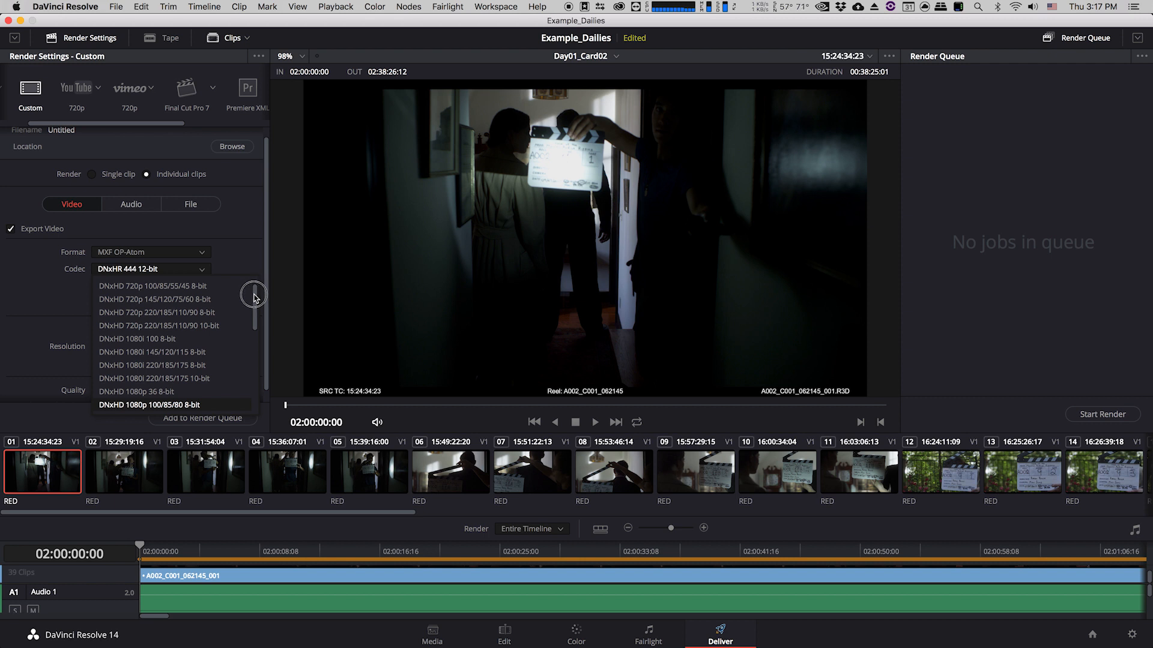
left_click_drag(253, 297, 256, 316)
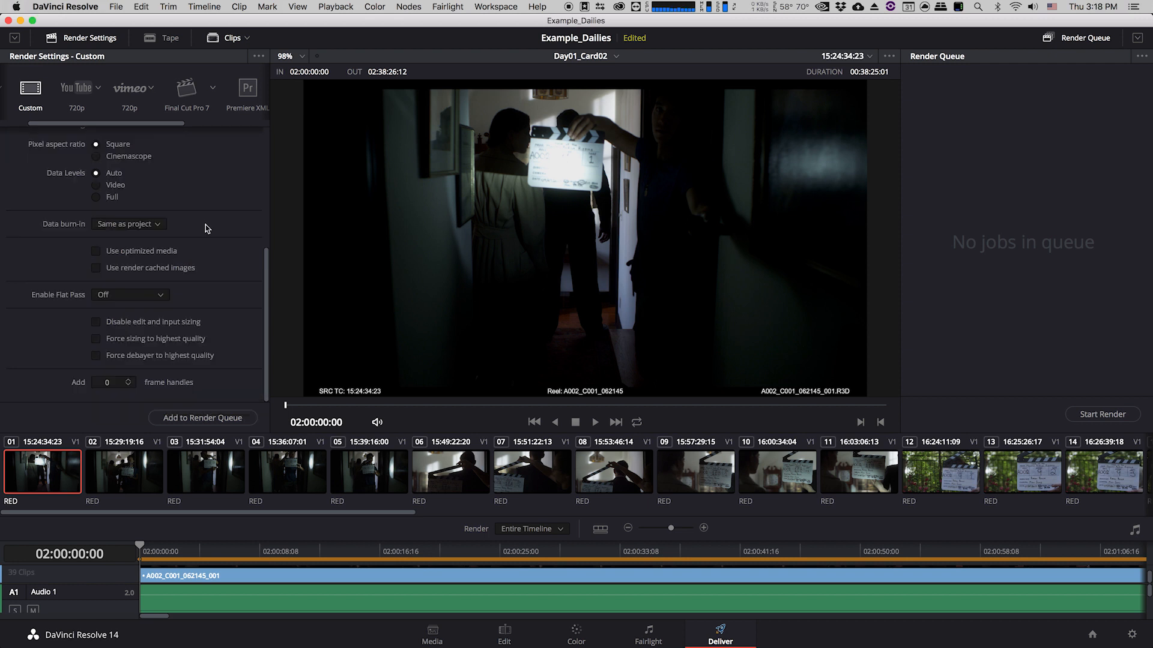
scroll(206, 228, "up", 5)
Review the audio export settings and play back part of the timeline.
left_click(149, 185)
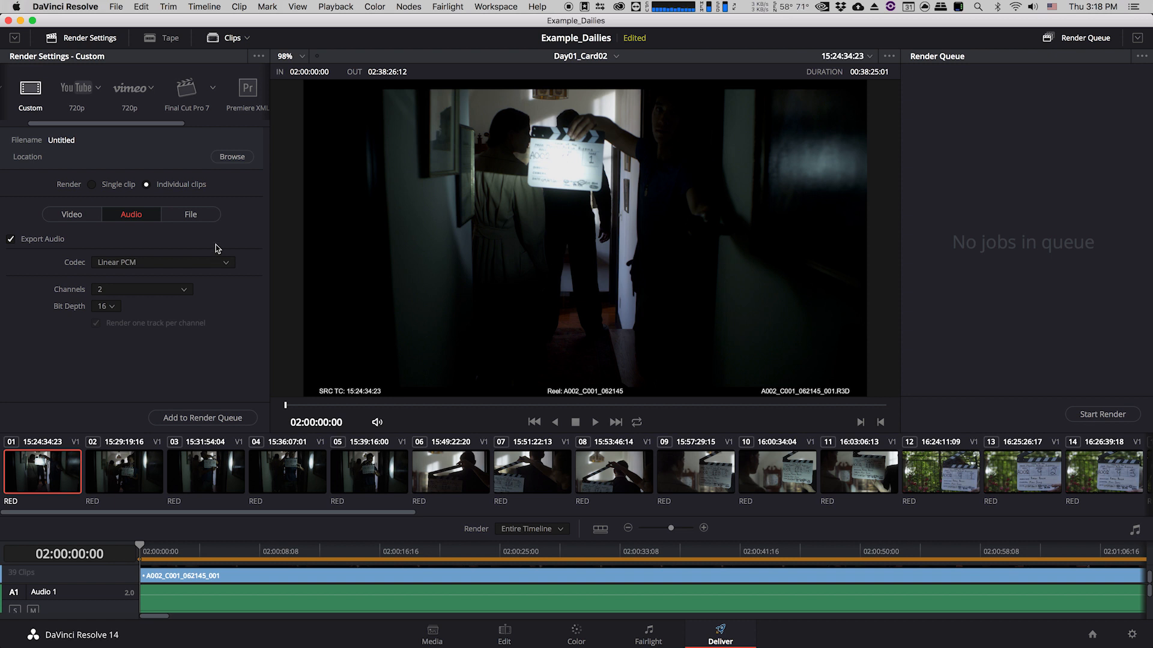
left_click_drag(231, 562, 245, 565)
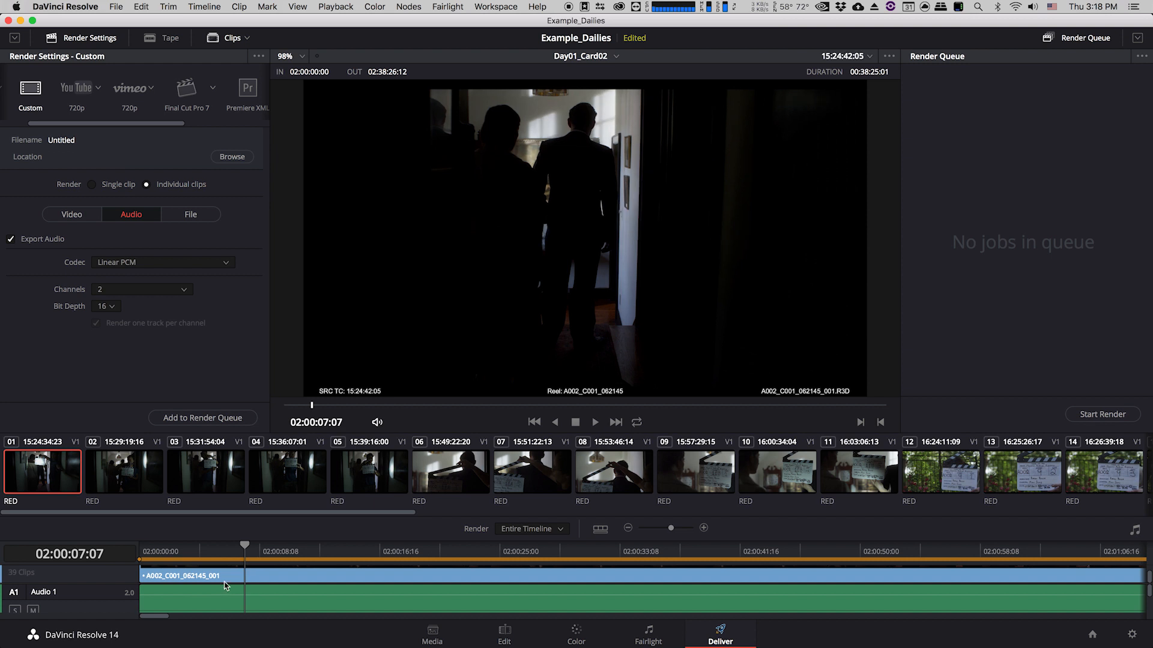
left_click_drag(232, 559, 284, 557)
key("space")
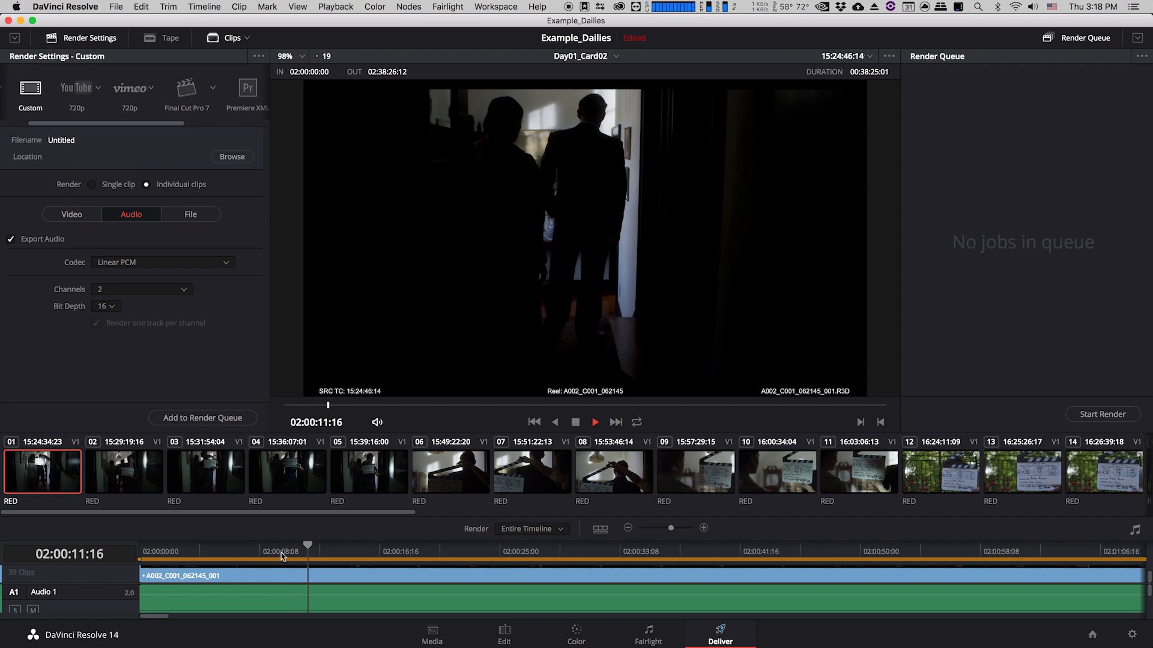
key("space")
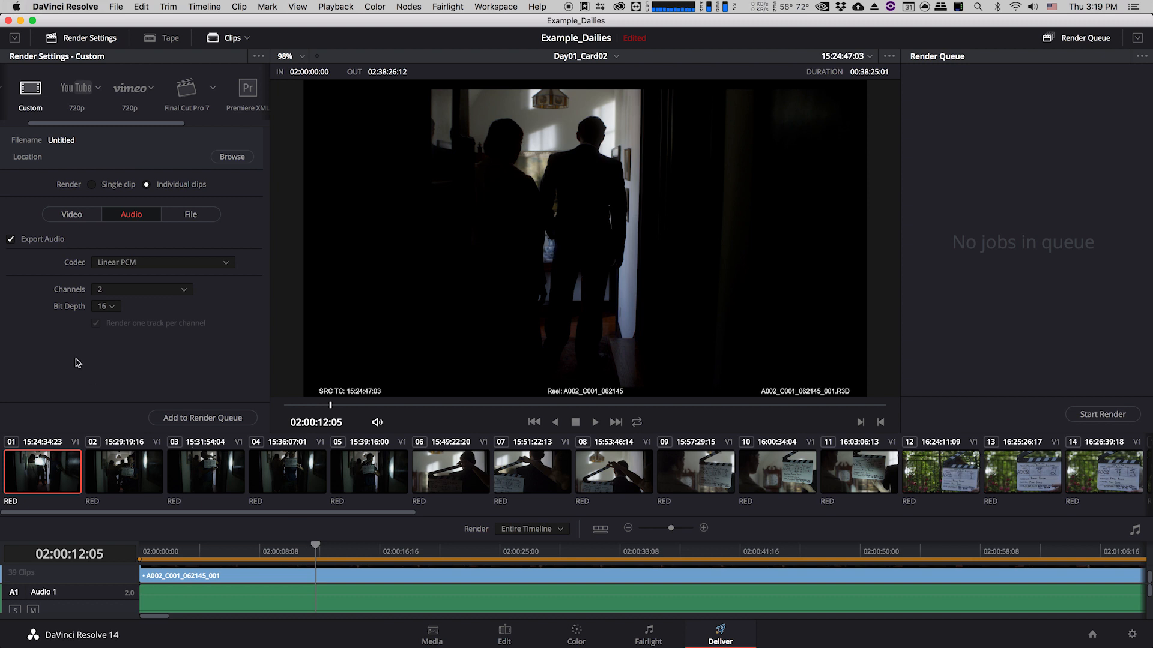
In the File settings, name the output files by their source name.
left_click(11, 239)
left_click(192, 219)
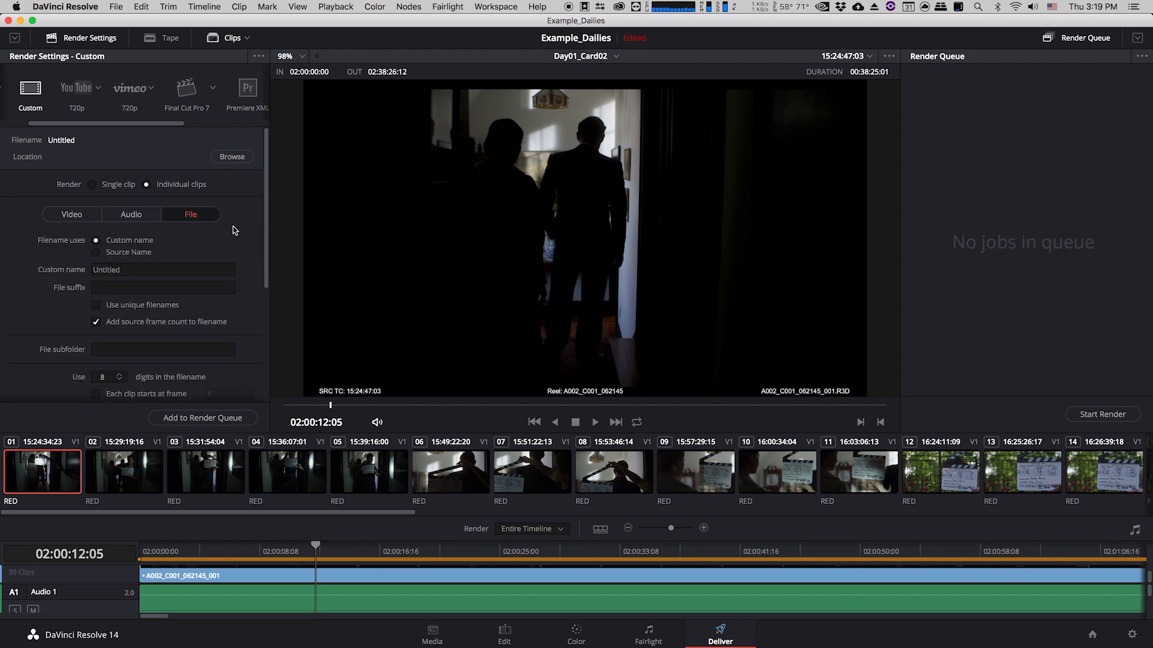
left_click_drag(265, 226, 263, 241)
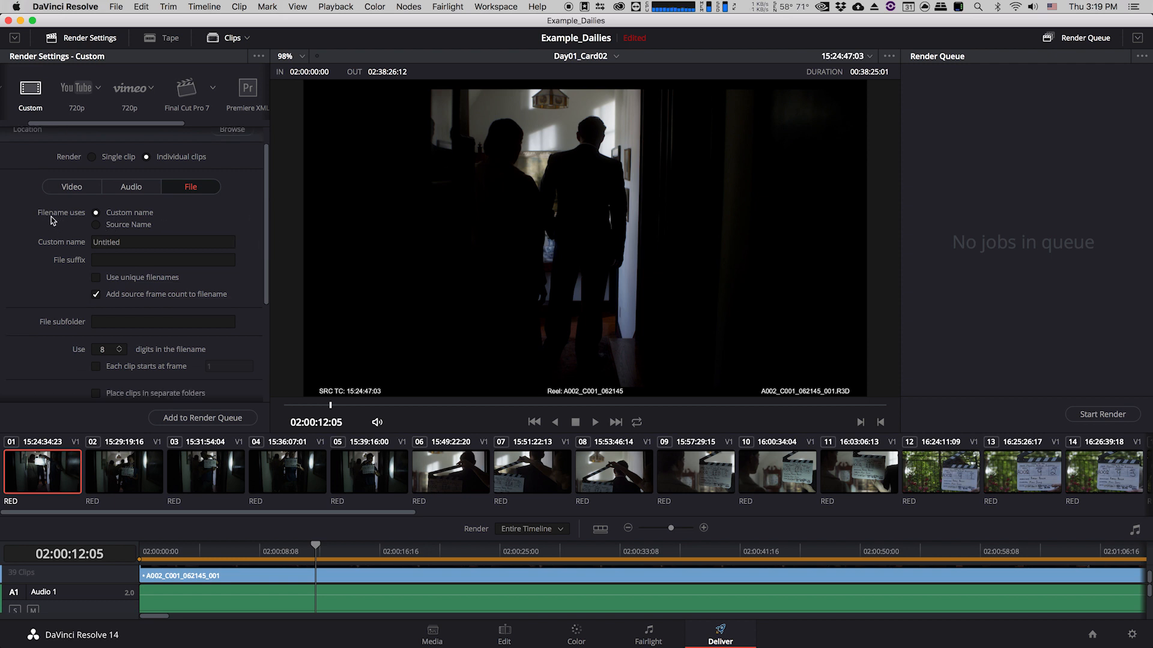
left_click(96, 224)
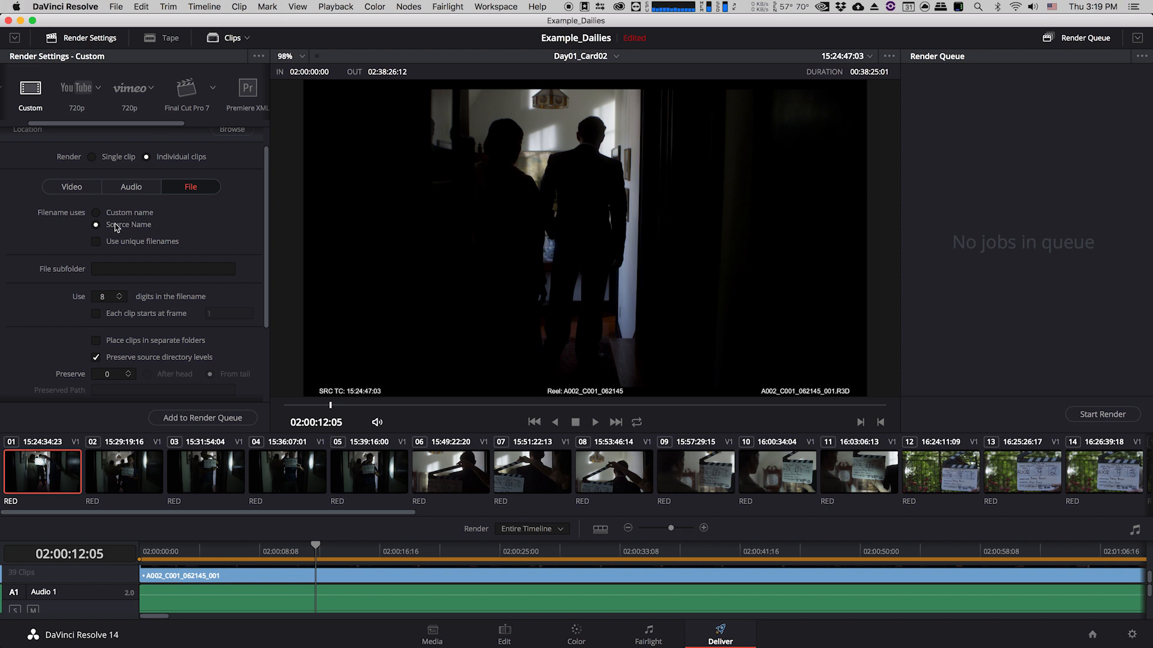
left_click(96, 242)
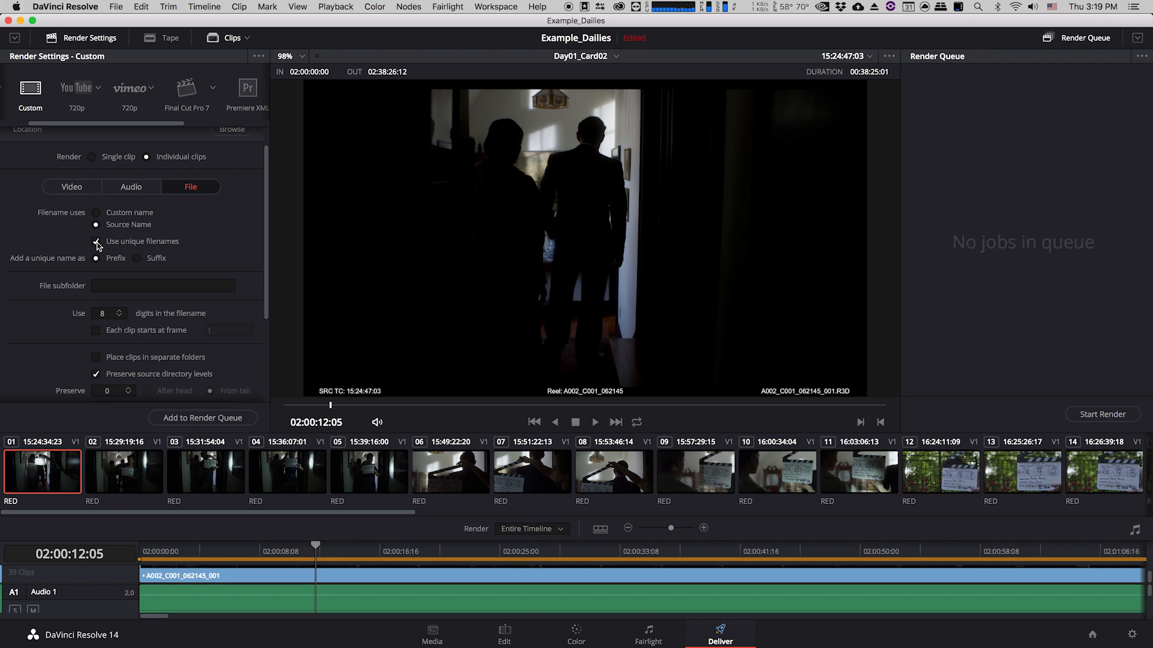
left_click(97, 242)
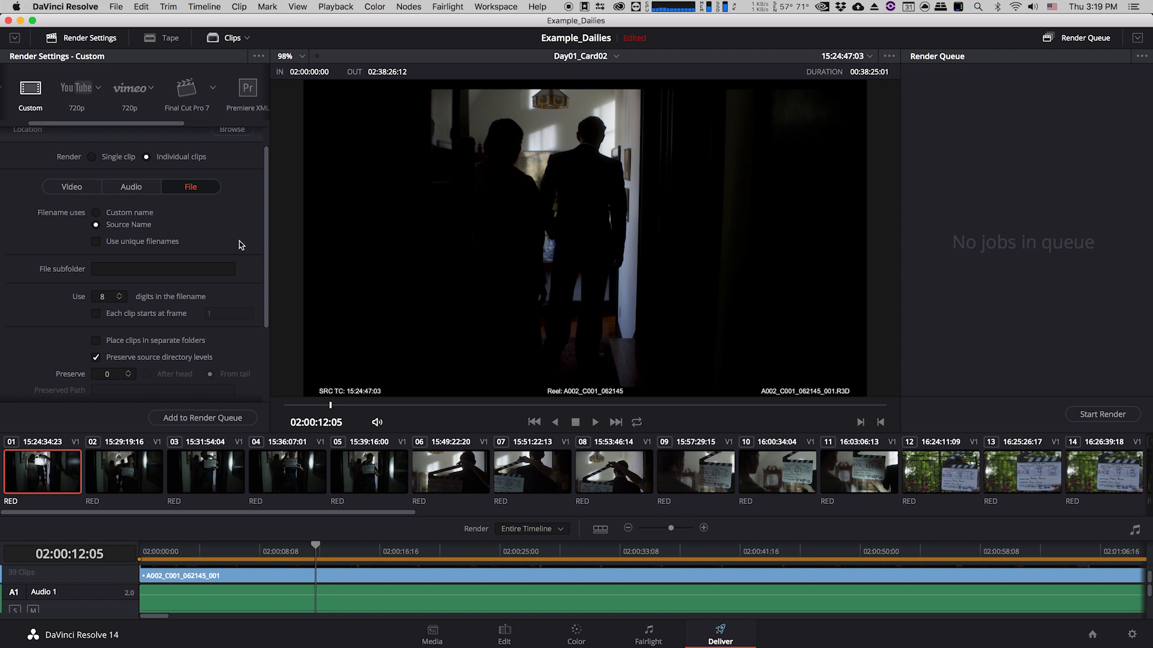
Add the job to the render queue, creating a new Example Dailies folder on the RAID 6TB drive.
scroll(239, 245, "down", 3)
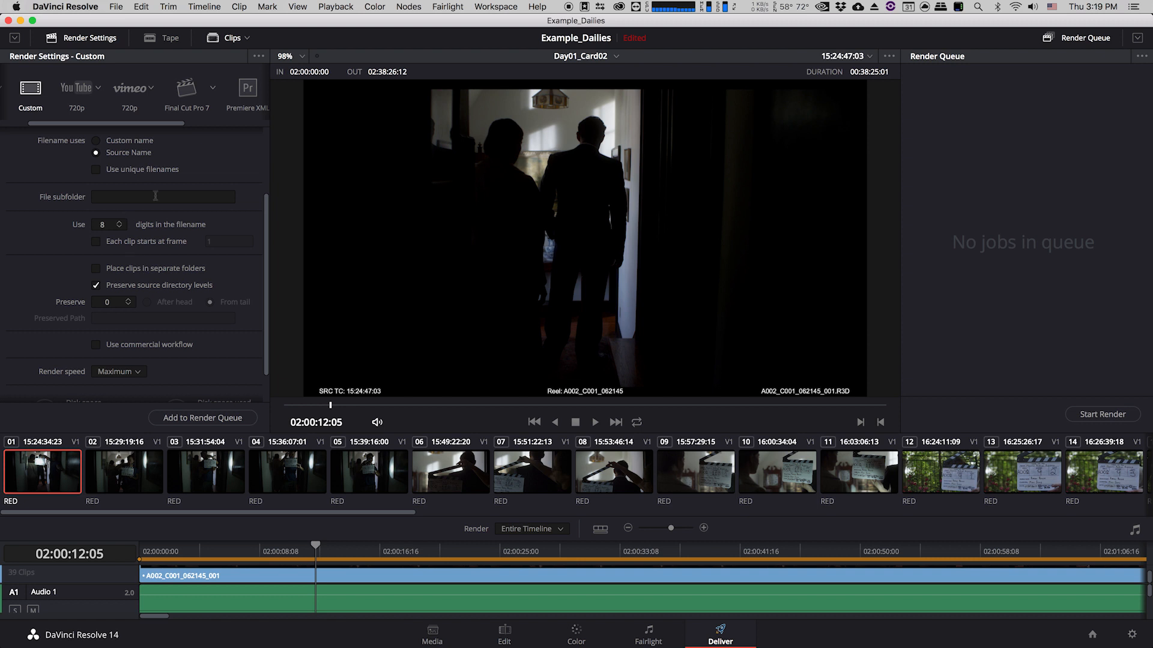
scroll(175, 252, "down", 2)
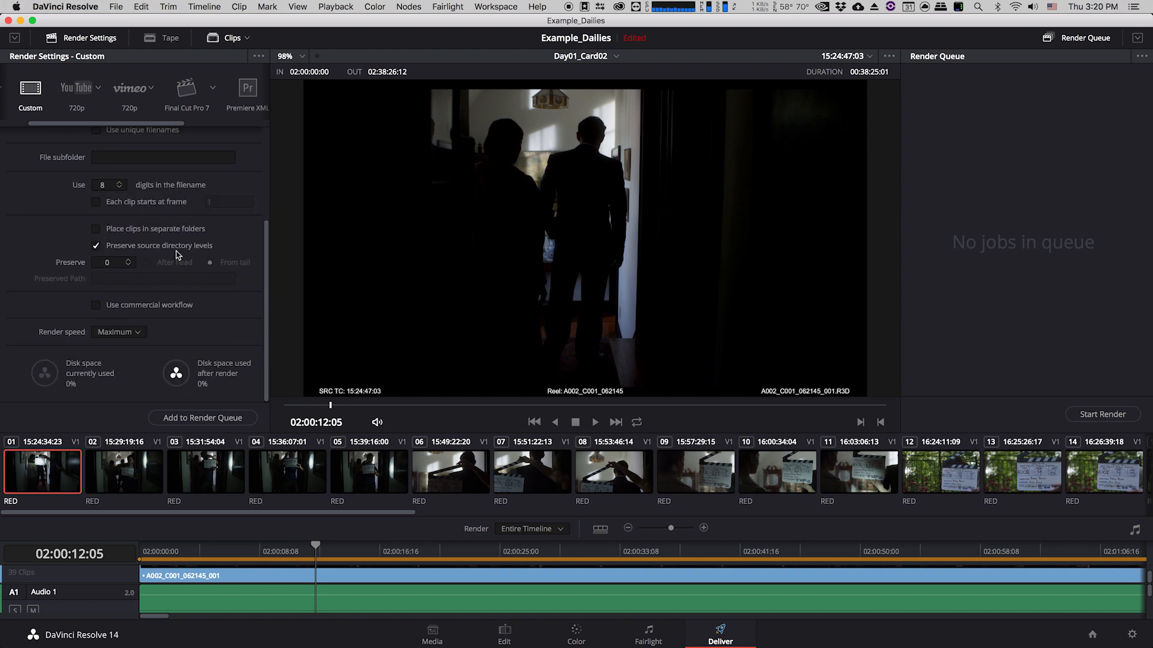
left_click(185, 418)
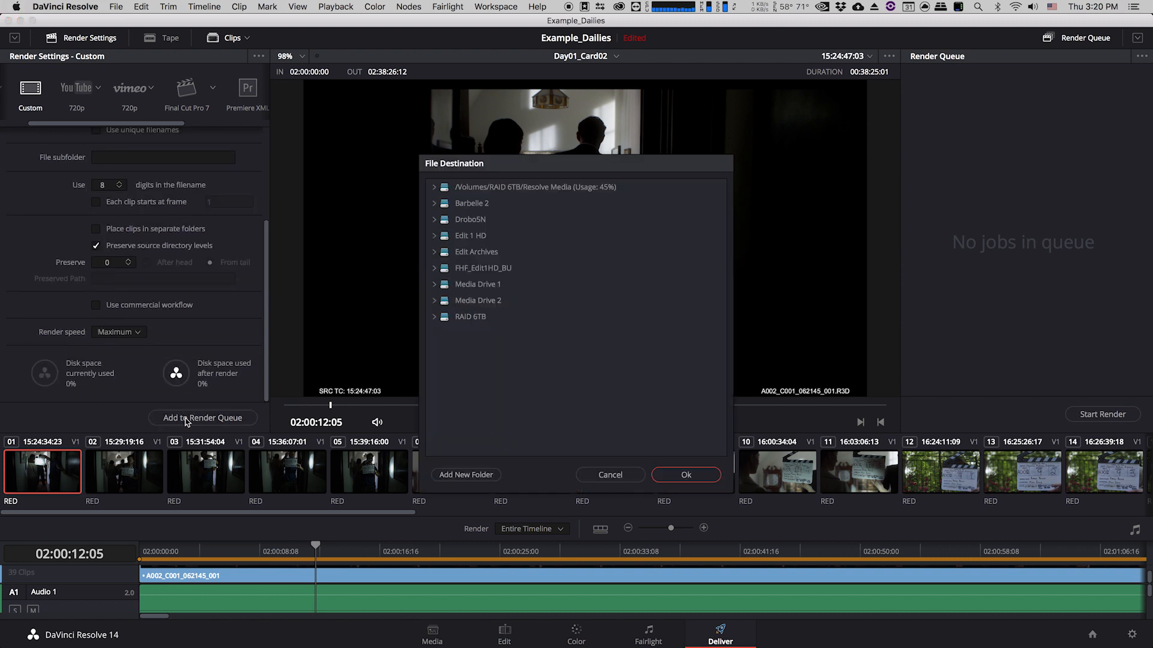
left_click(453, 319)
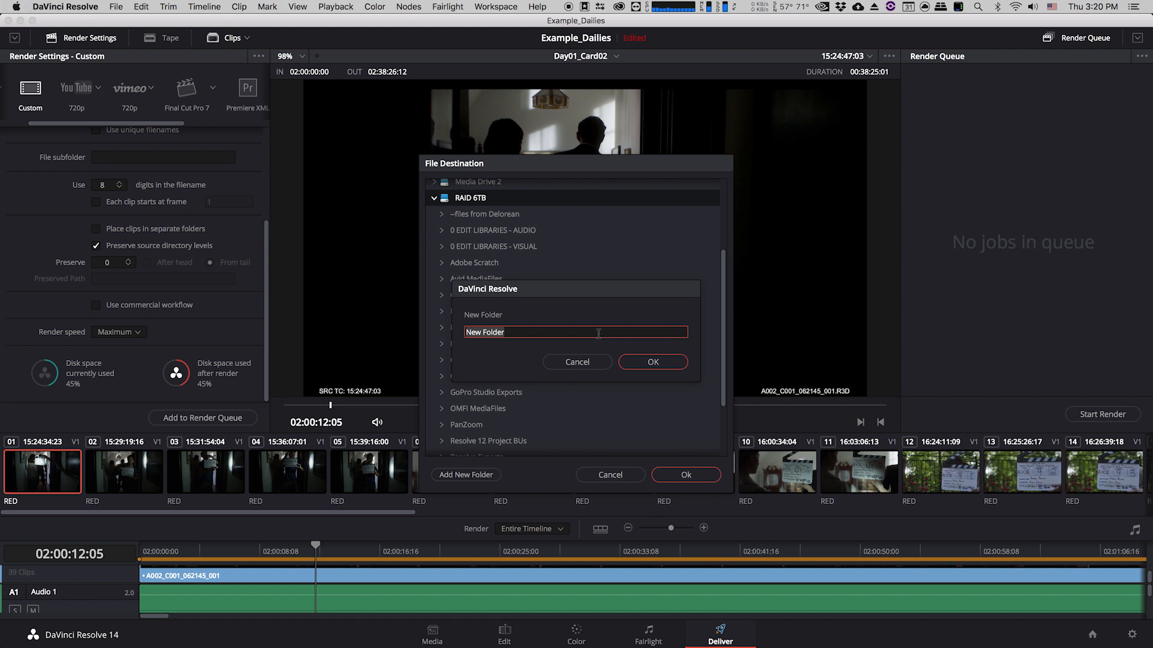
type("Example Dailies")
left_click(650, 362)
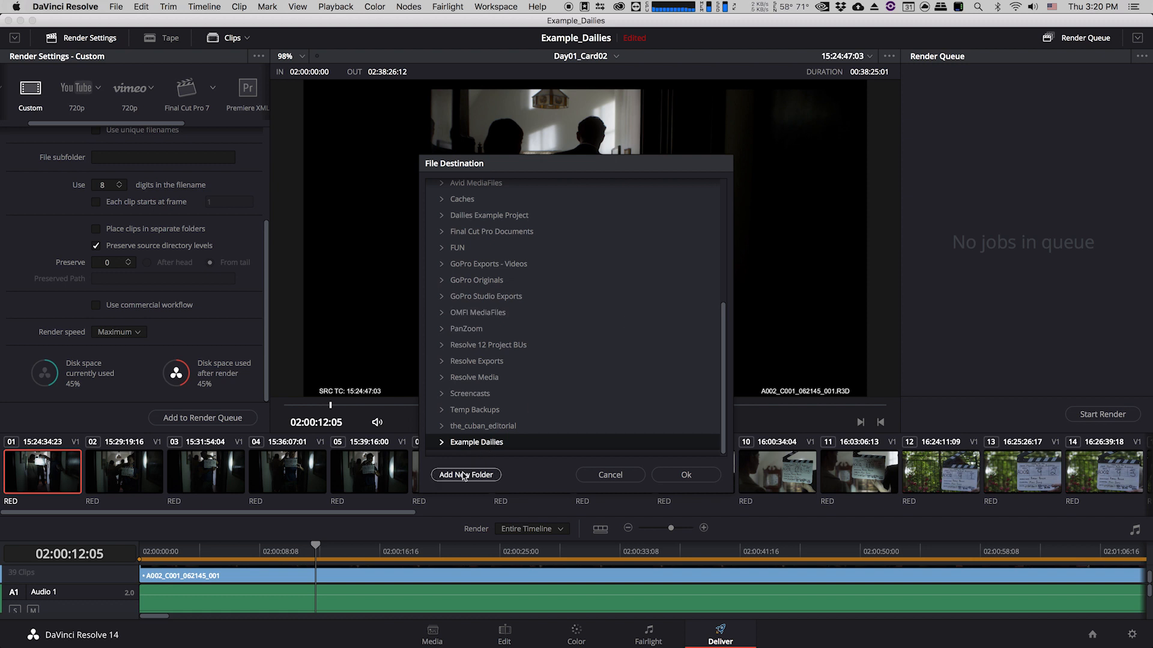
Create a Day01_Card02 subfolder inside Example Dailies and confirm it as the render destination.
double_click(469, 444)
left_click(463, 478)
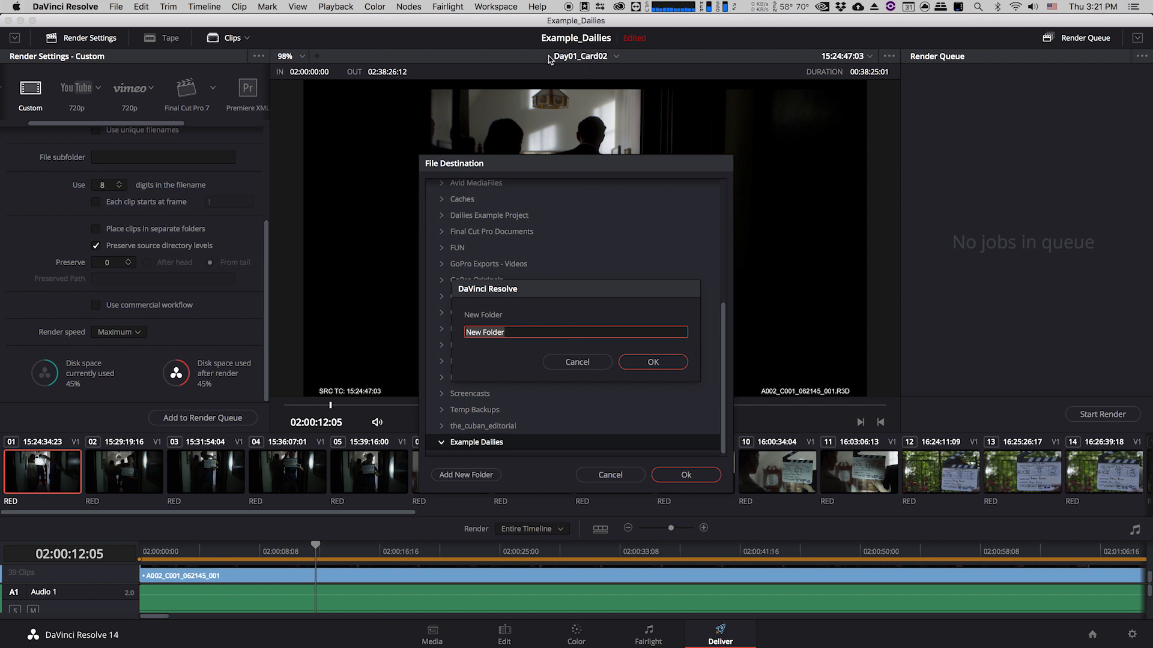
type("Day01_Card02")
left_click(652, 362)
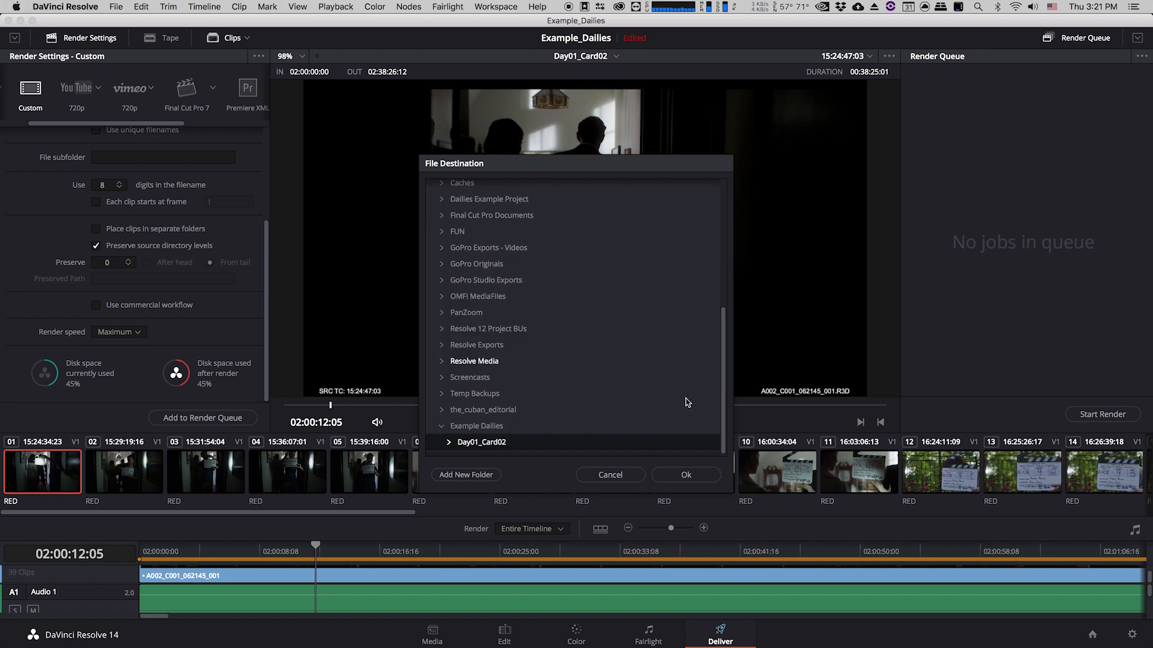
left_click(679, 478)
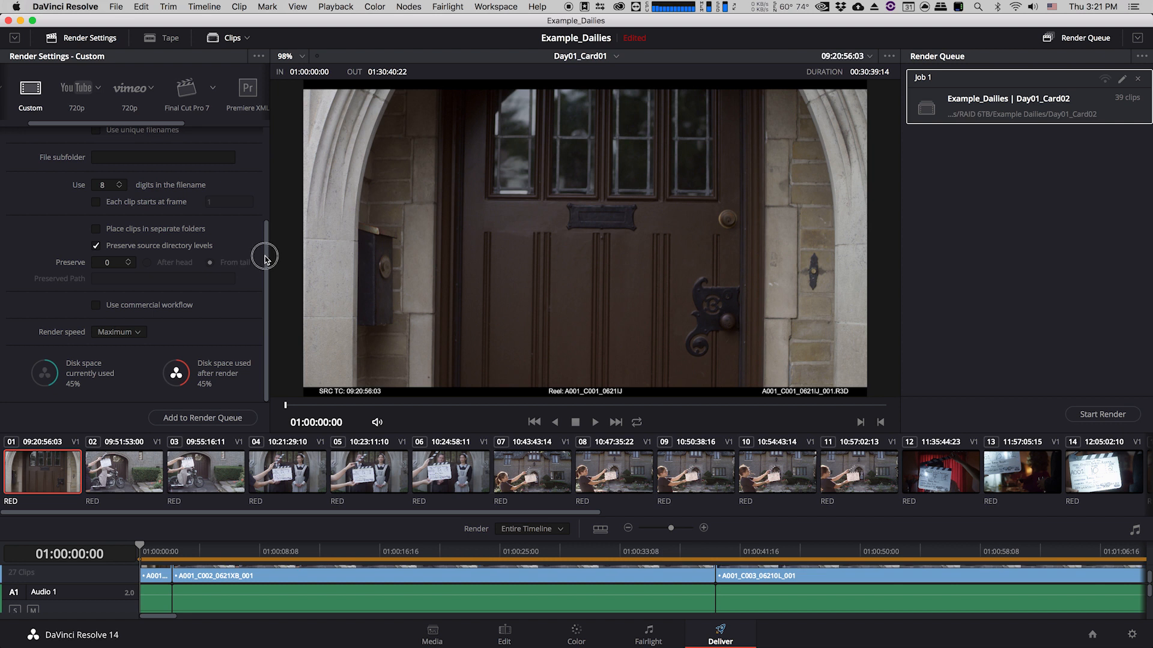
Add the Day01_Card01 timeline to the render queue as a new job.
left_click_drag(265, 257, 263, 165)
left_click_drag(265, 238, 262, 329)
left_click(202, 418)
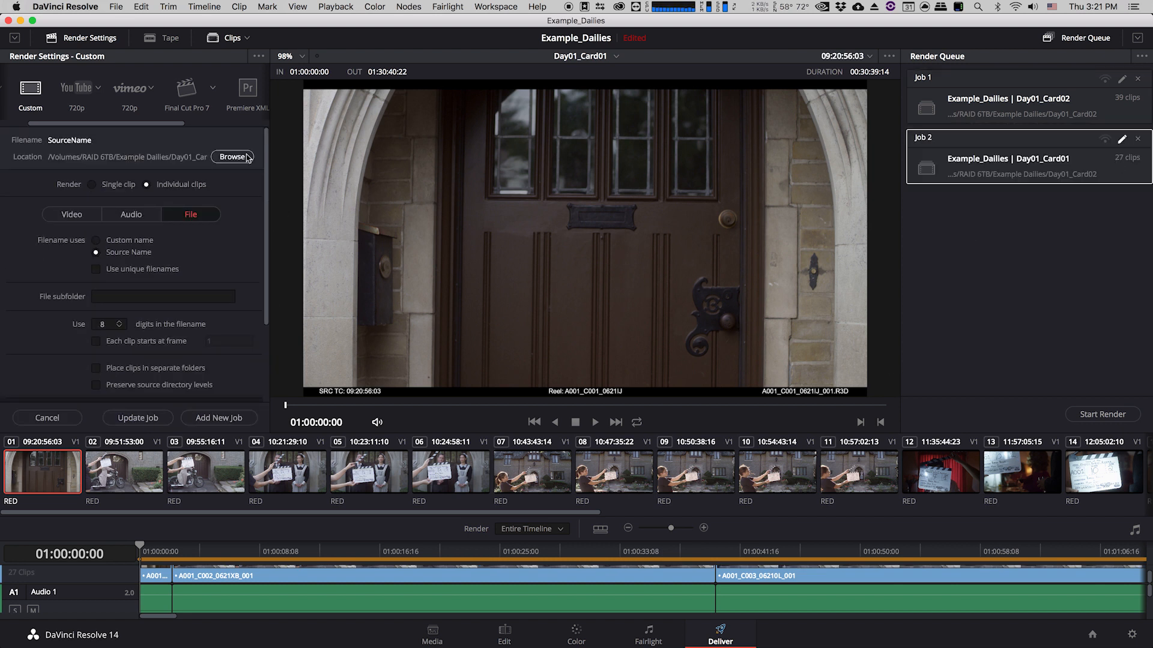
Set this job's destination to a new Day01_Card01 folder inside Example Dailies.
left_click(232, 157)
left_click(476, 426)
left_click(466, 475)
type("Day01_Card01")
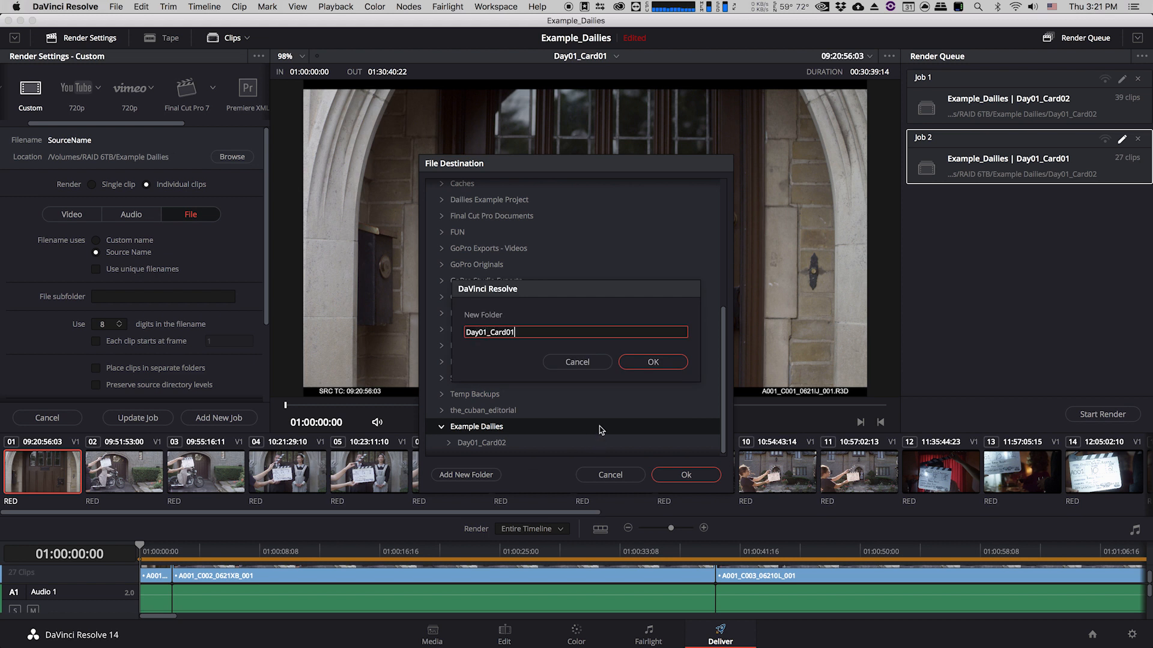
key("Return")
left_click(686, 475)
Open the Day01_Card03 timeline and return to the delivery settings to queue it.
left_click(504, 635)
left_click(688, 363)
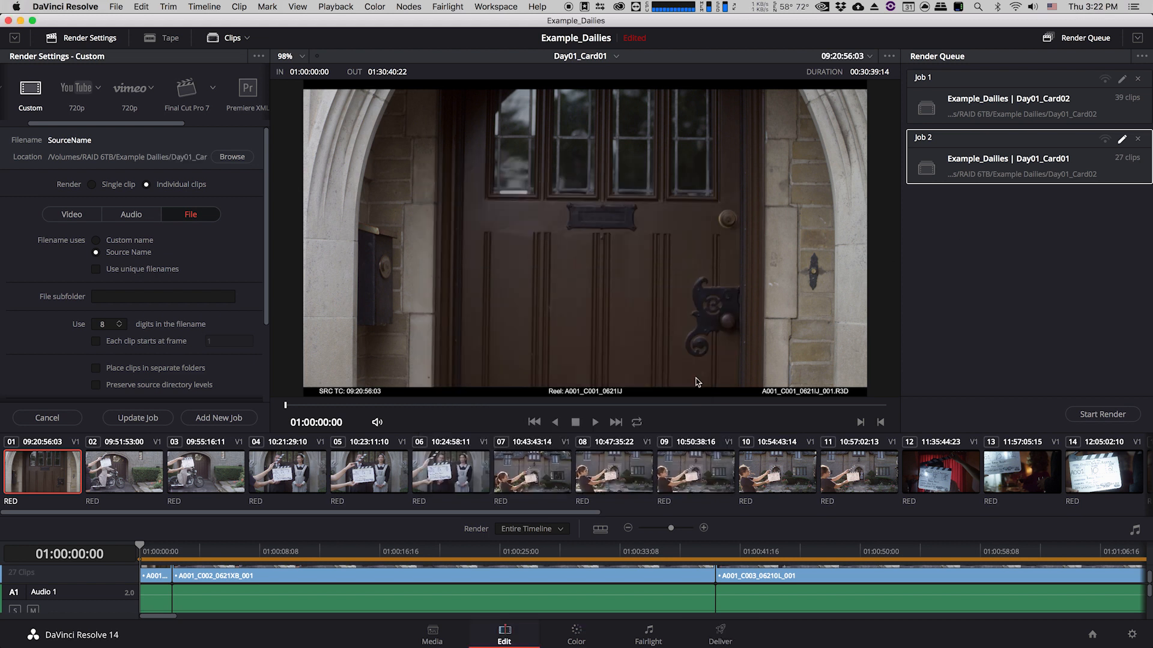
double_click(151, 116)
left_click(720, 635)
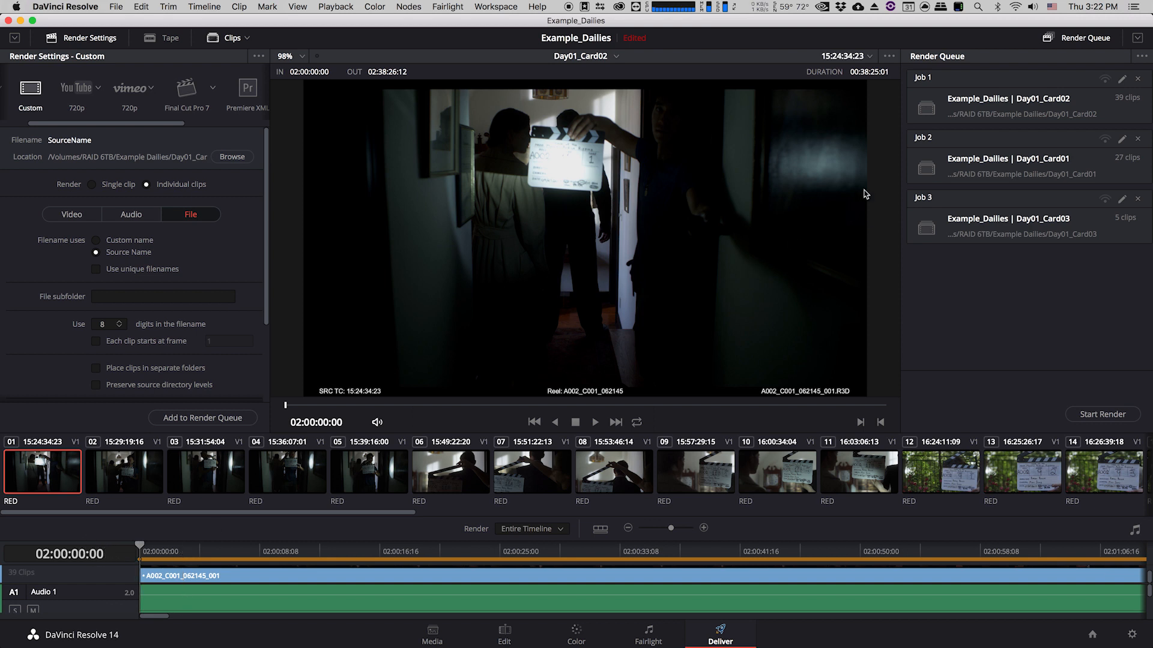
Reopen the Day01_Card01 timeline and return to the delivery settings.
left_click(933, 150)
left_click(528, 640)
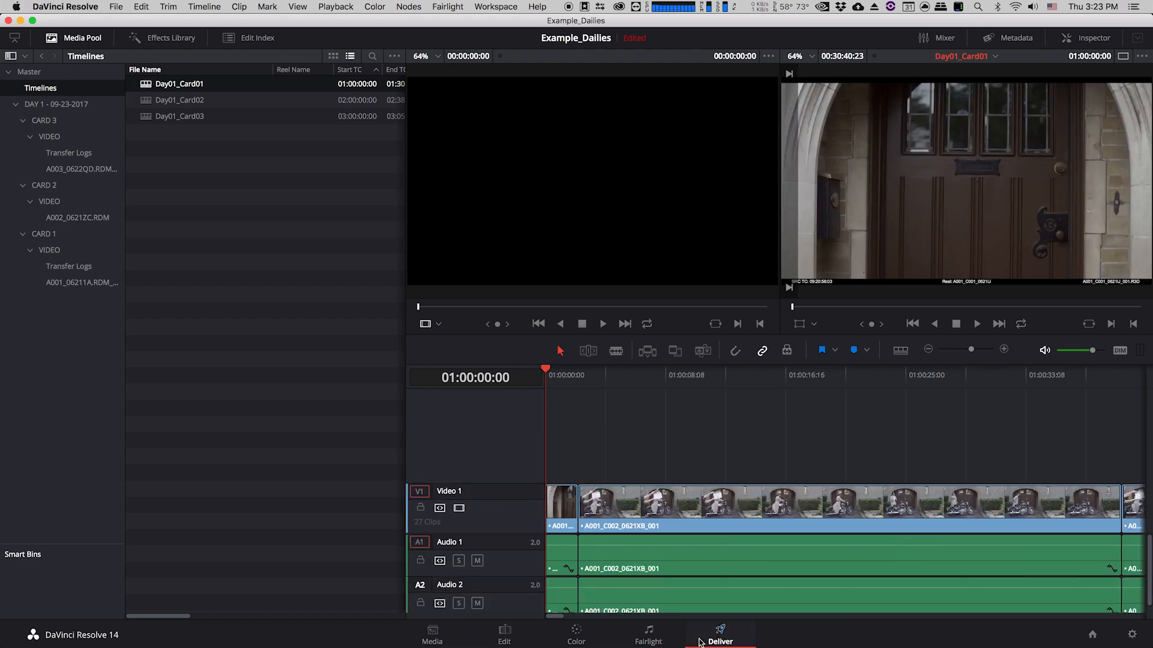
left_click(720, 637)
Select all render jobs in the queue.
left_click(1017, 313)
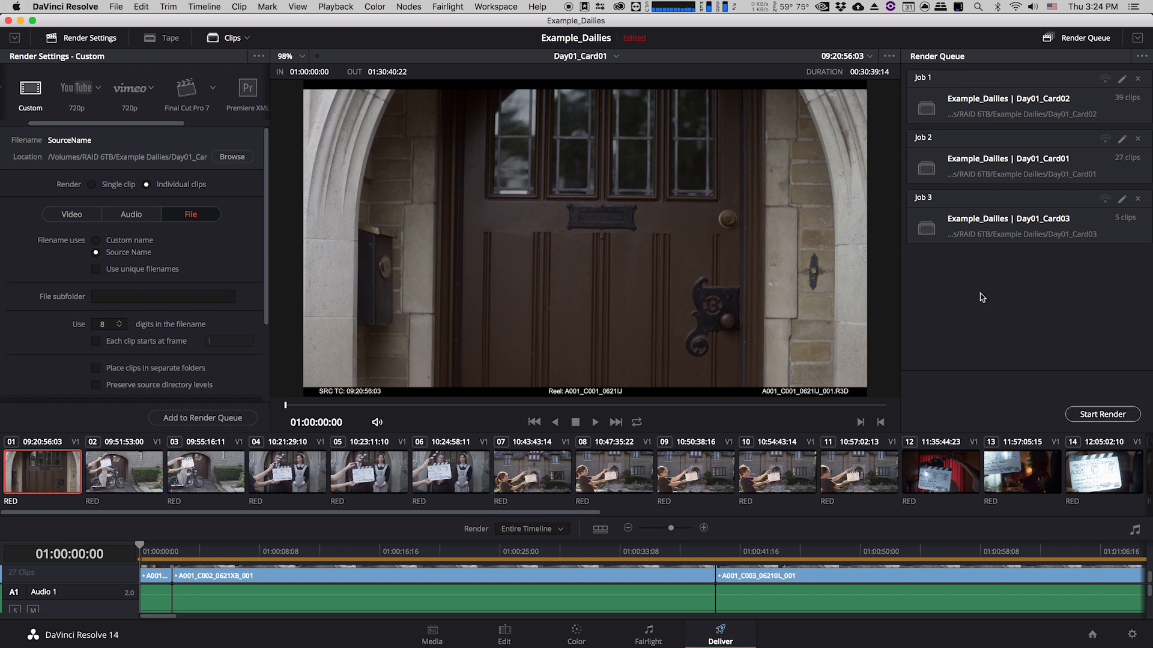
key("super+a")
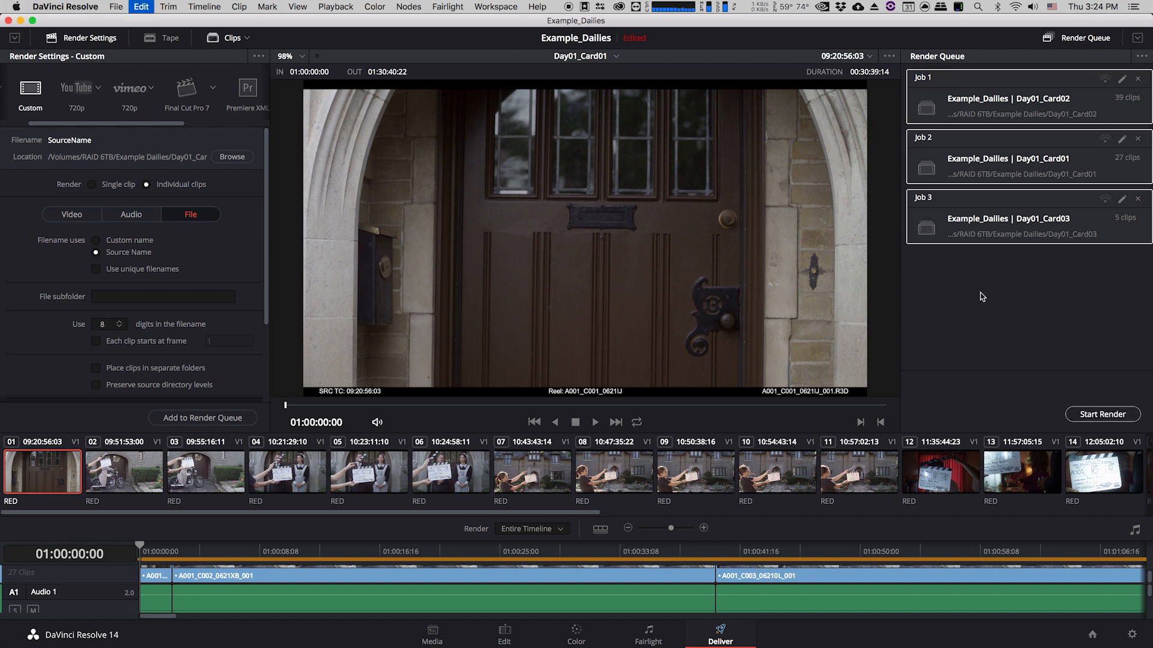
Start rendering all queued dailies jobs.
left_click(1087, 416)
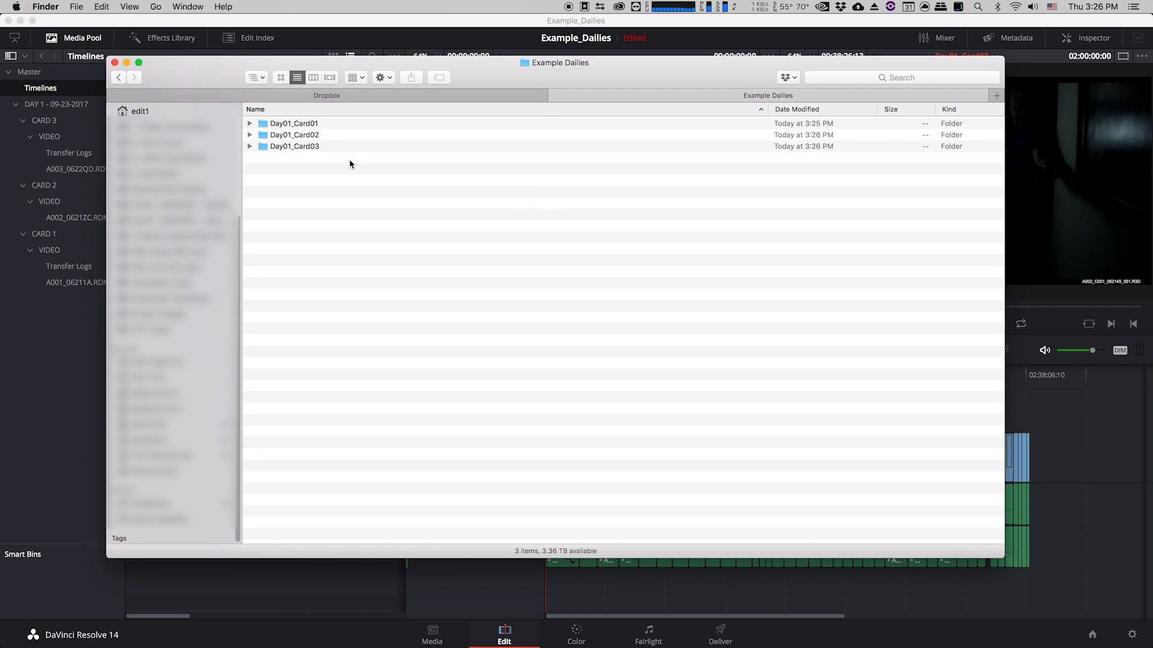
Expand the card folders inside Example Dailies to examine the rendered MXF files.
left_click(249, 124)
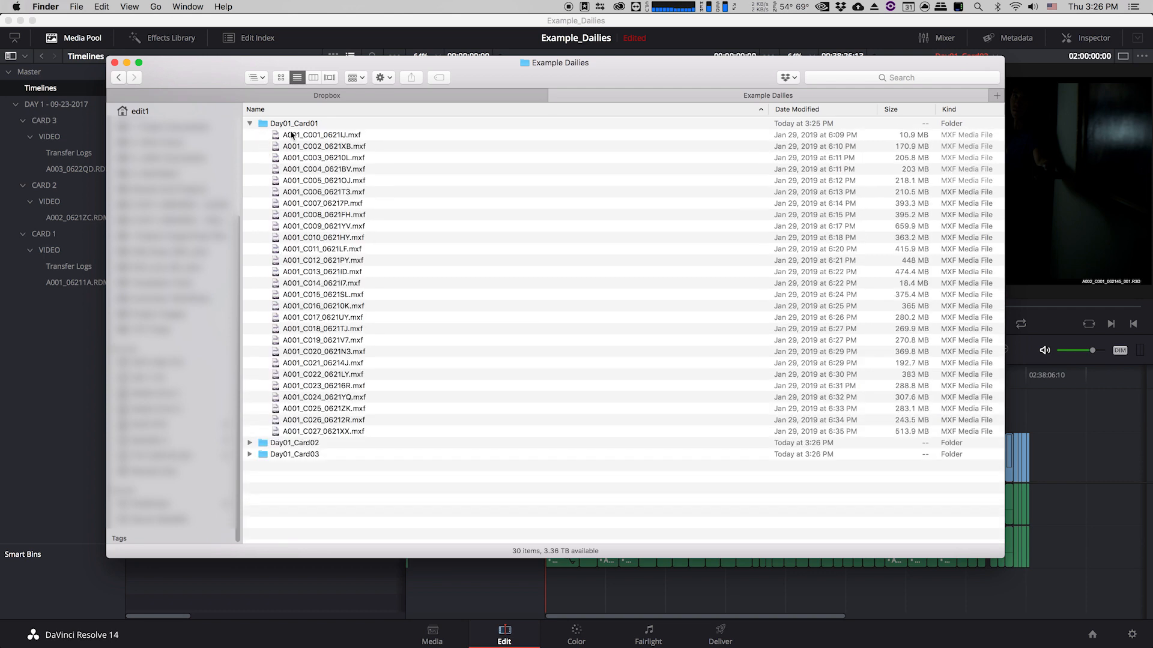
left_click(249, 443)
scroll(376, 404, "down", 5)
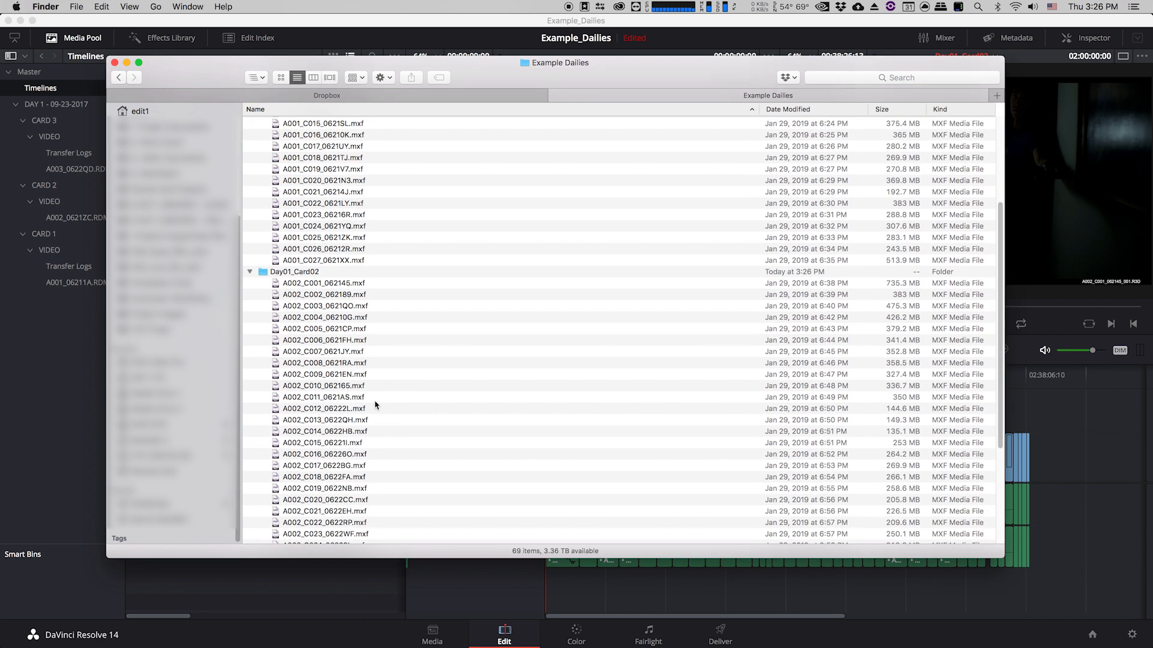
scroll(350, 301, "up", 2)
scroll(330, 240, "up", 4)
scroll(337, 385, "down", 10)
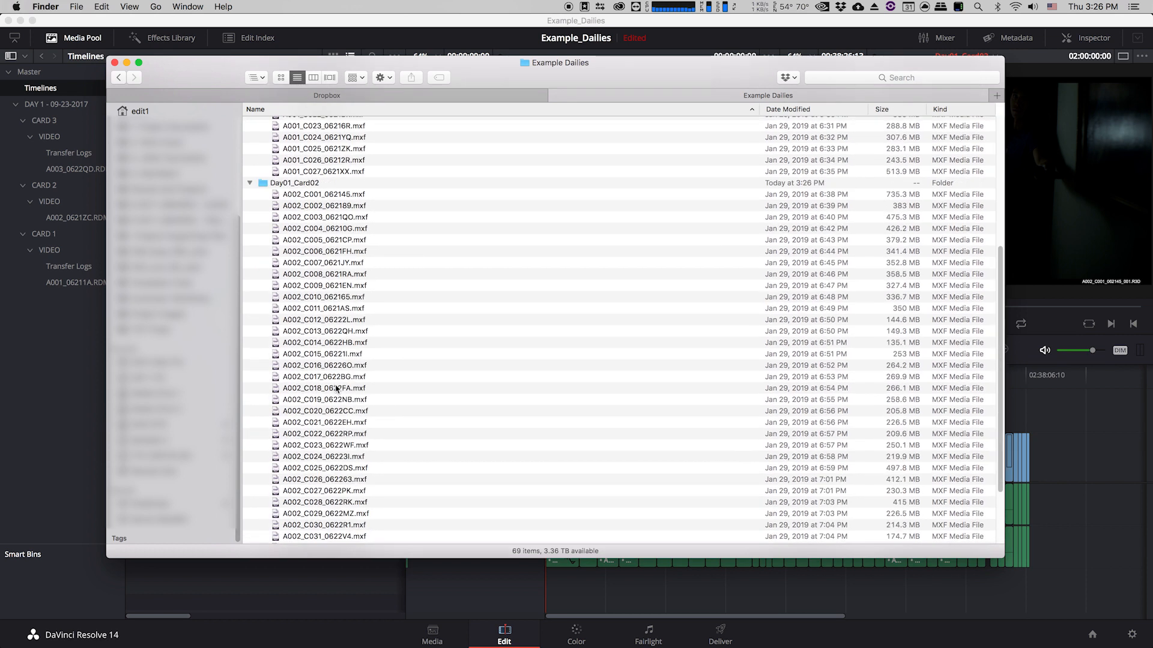
left_click(249, 538)
scroll(340, 459, "down", 2)
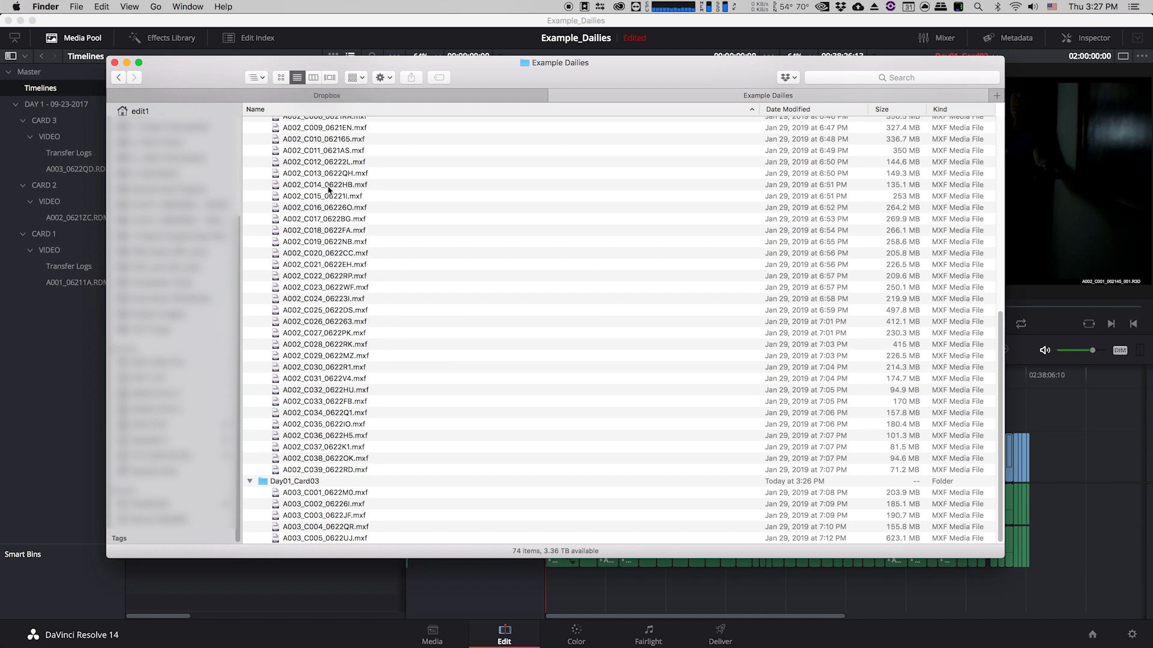
scroll(402, 257, "up", 10)
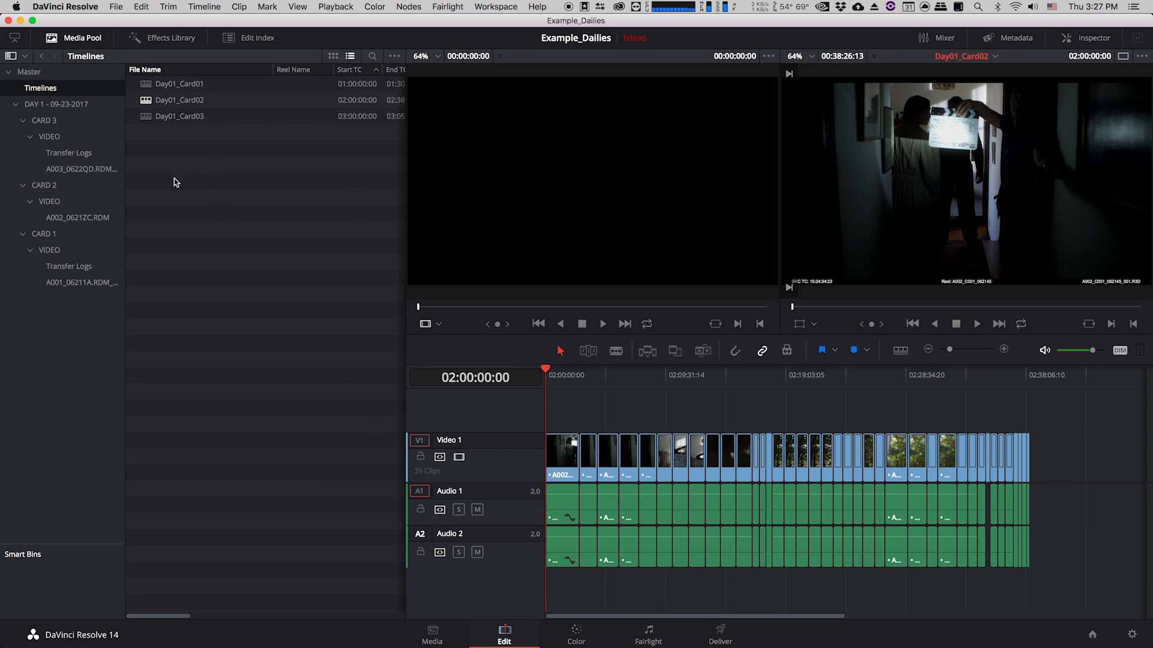
Export the Day01_Card01 timeline as an ALE file into the Example Dailies Day01_Card01 folder.
double_click(146, 85)
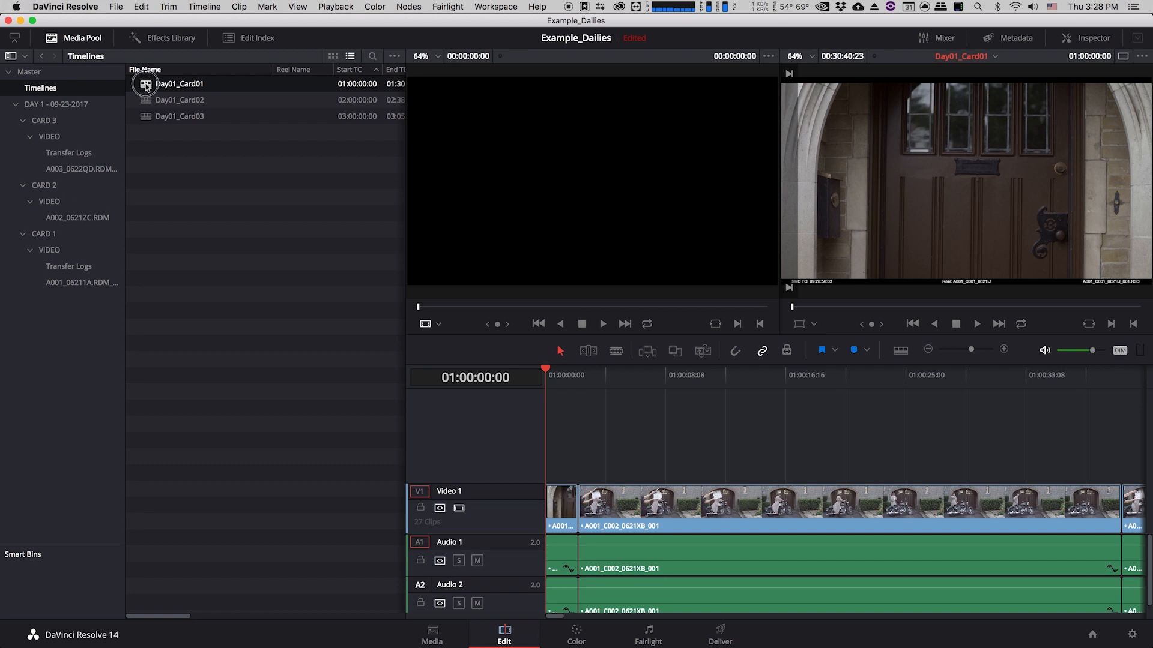
left_click_drag(568, 384, 527, 388)
right_click(148, 86)
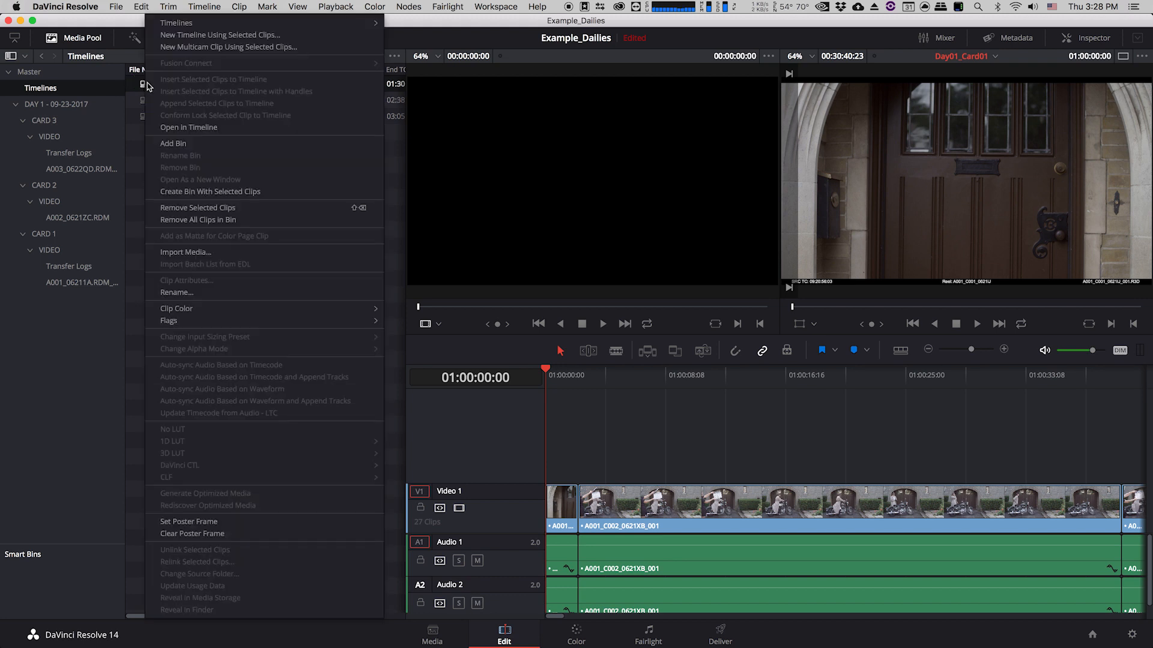
mouse_move(234, 23)
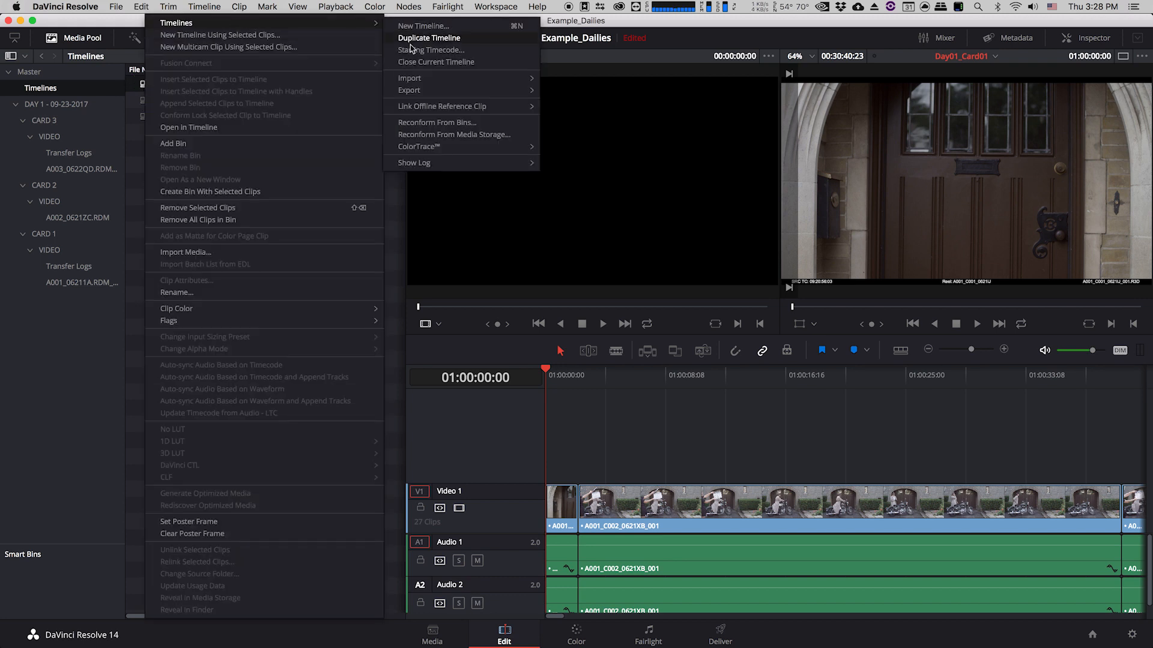
mouse_move(418, 92)
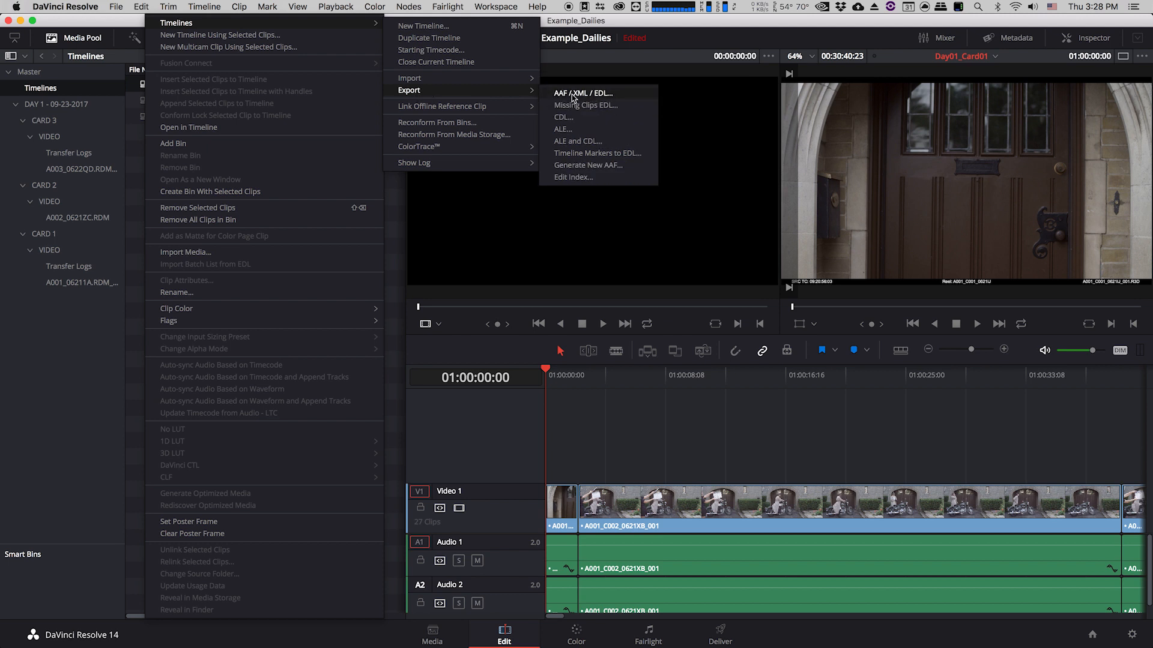
left_click(610, 152)
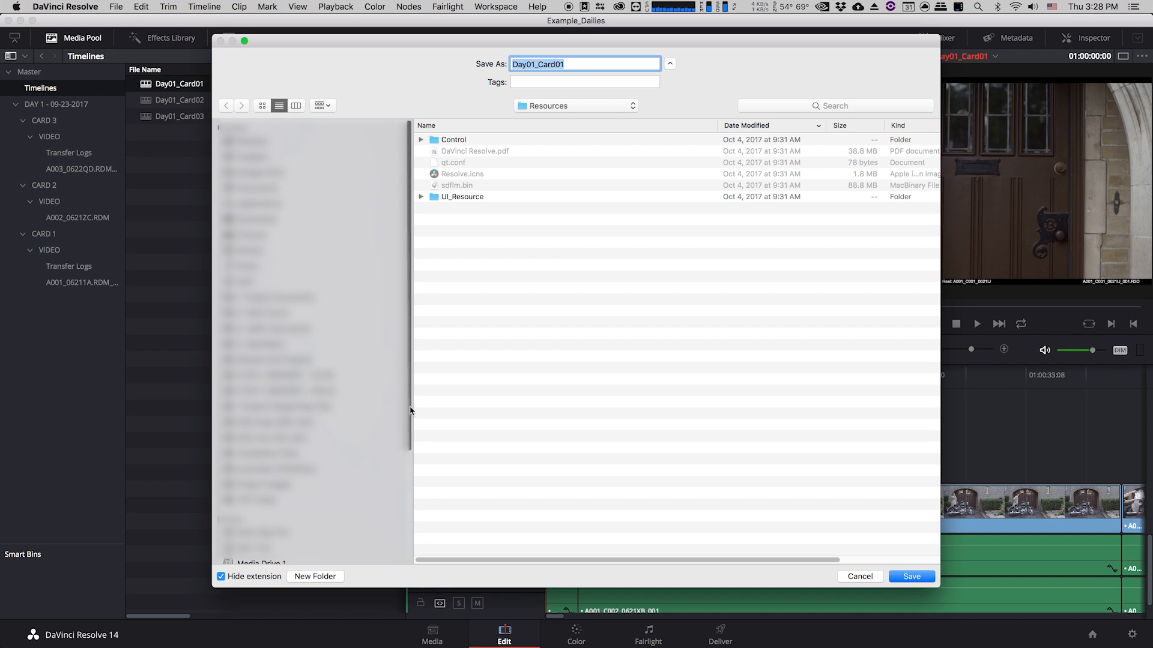
scroll(312, 342, "down", 5)
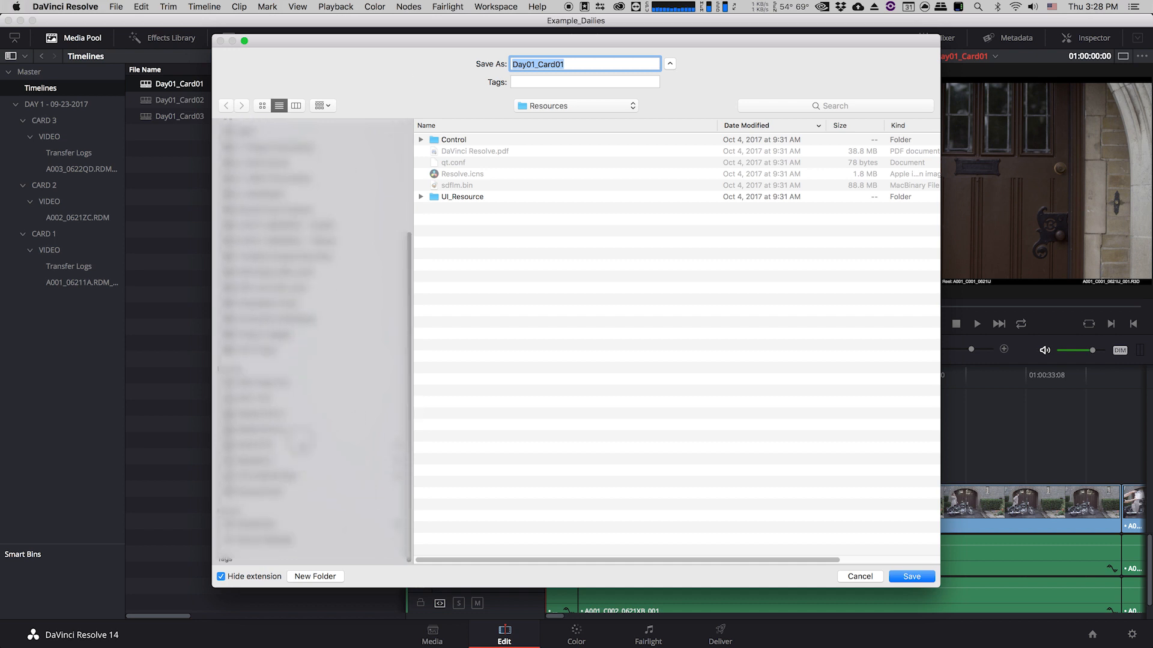
left_click(302, 446)
left_click(484, 143)
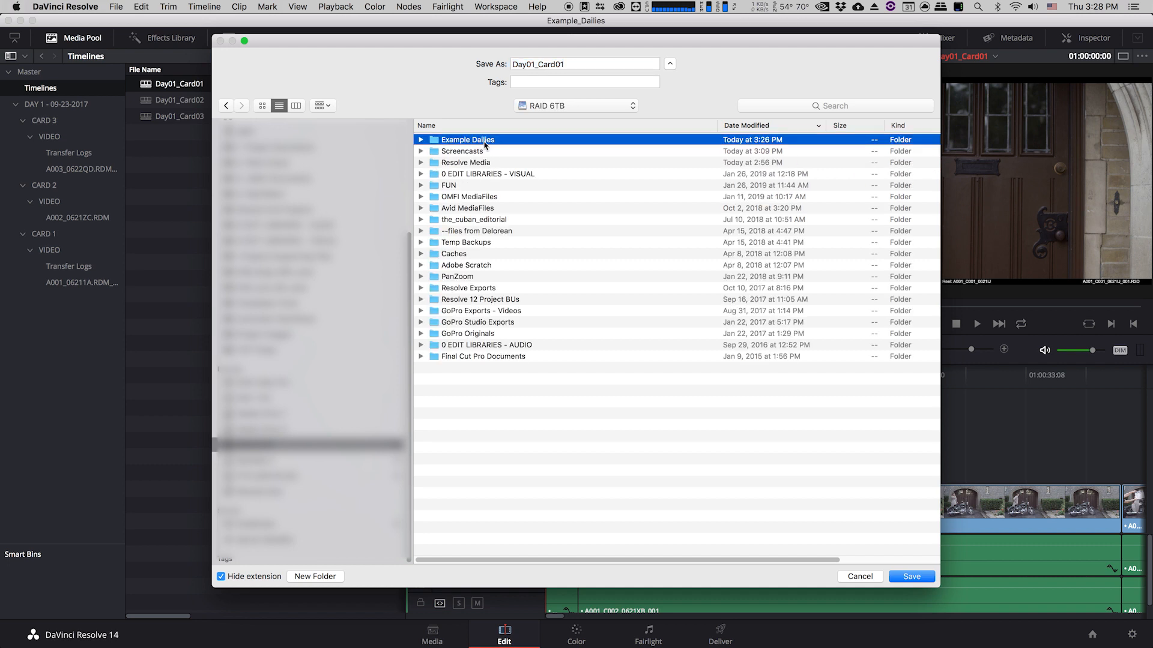
double_click(484, 143)
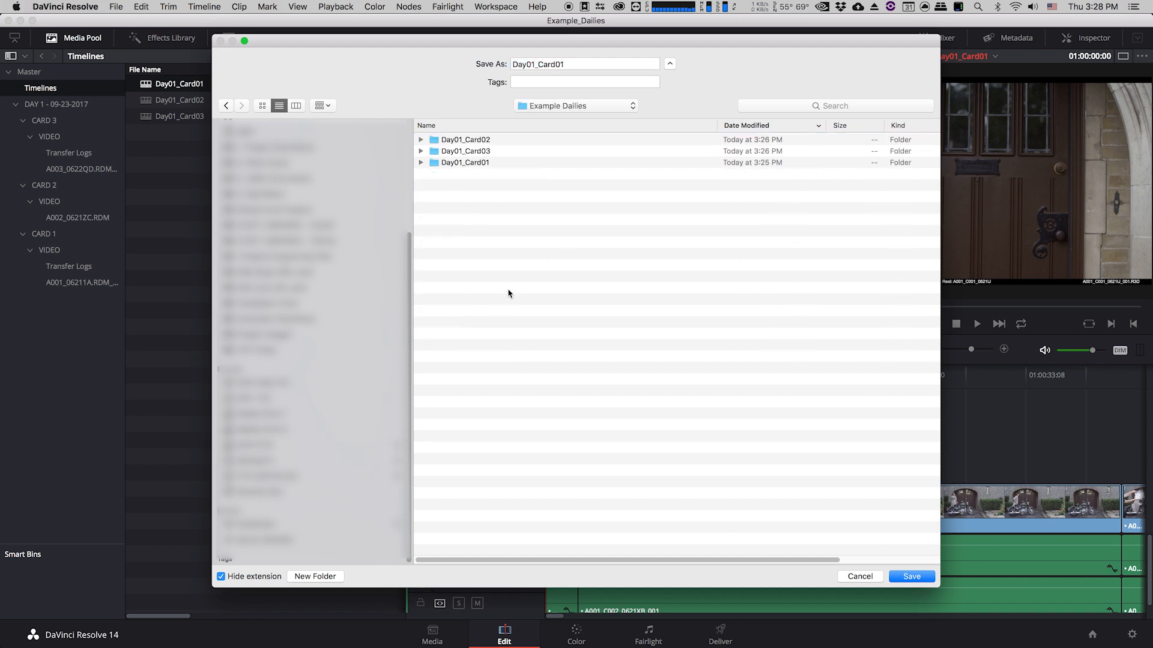
left_click(421, 162)
left_click(443, 163)
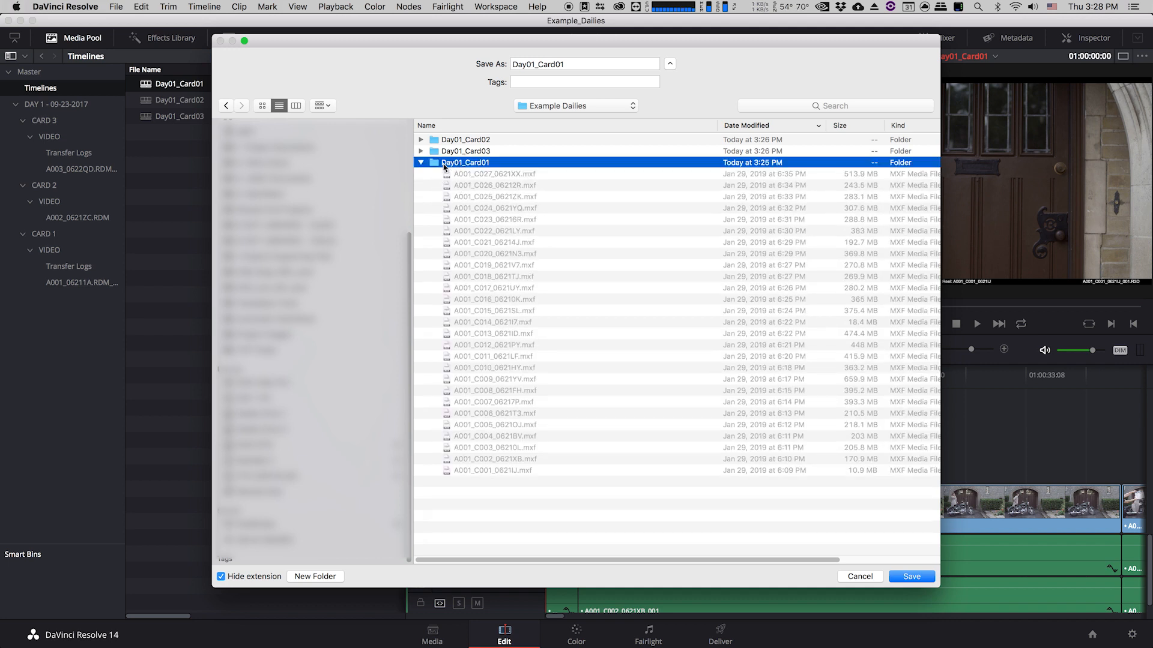
key("super+Down")
left_click(895, 580)
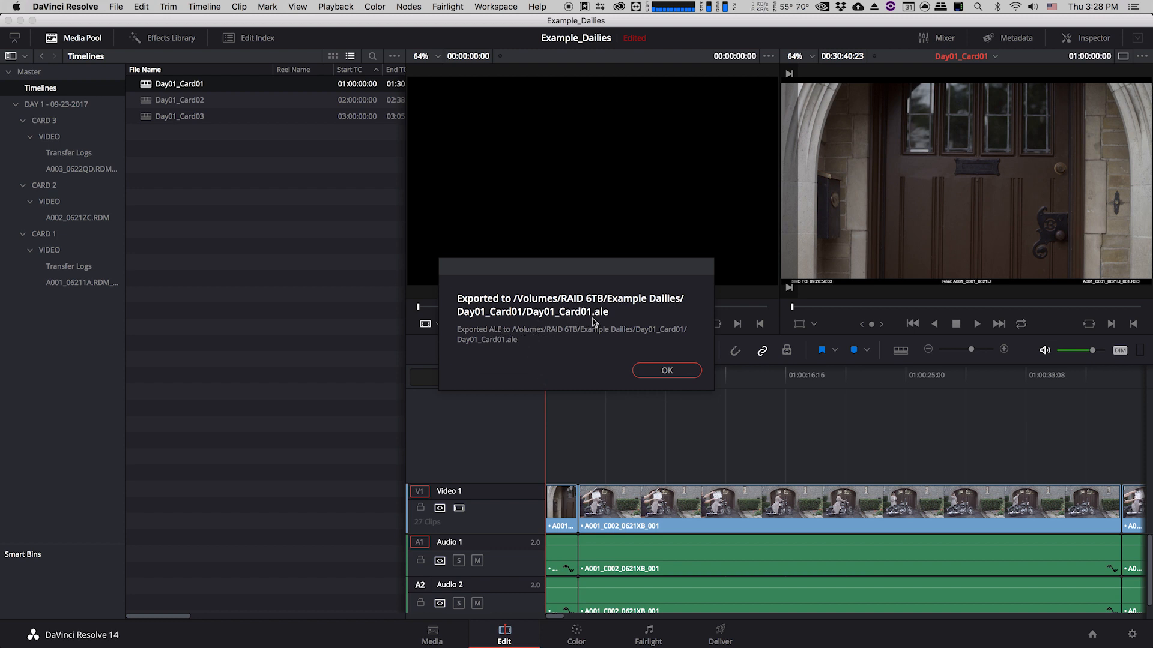
left_click(665, 370)
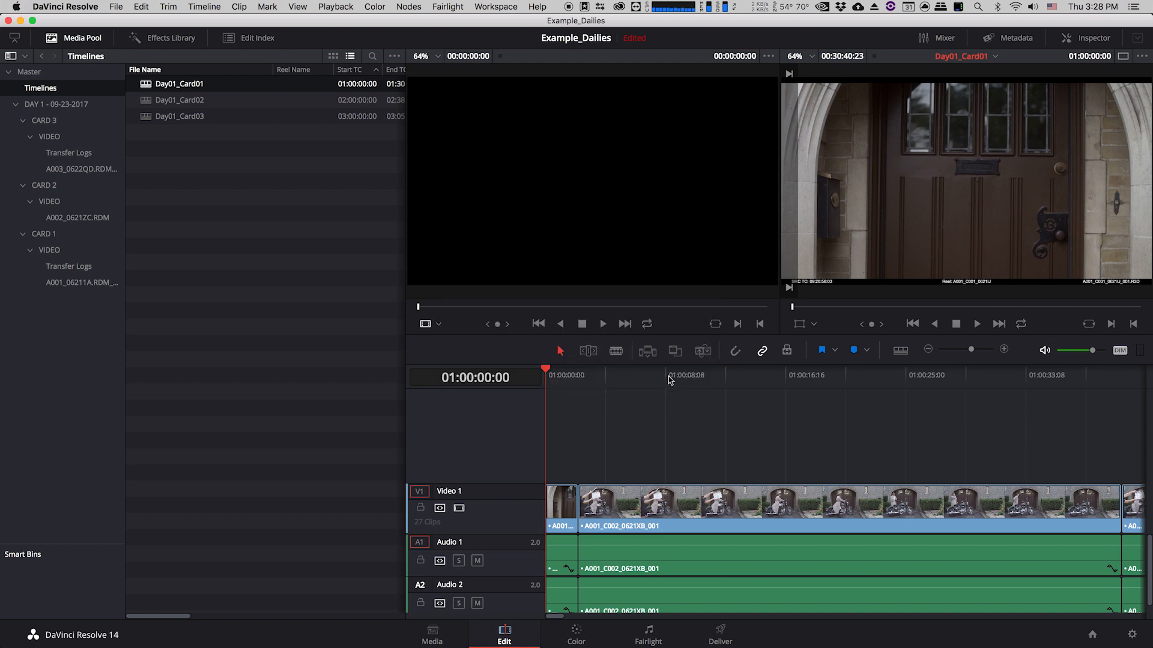
Export the Day01_Card02 timeline as an ALE file into its Day01_Card02 folder in Example Dailies.
left_click(257, 212)
double_click(149, 101)
right_click(158, 101)
mouse_move(204, 23)
mouse_move(480, 90)
left_click(579, 144)
left_click(576, 105)
left_click(558, 118)
double_click(456, 471)
left_click(911, 577)
Export the Day01_Card03 timeline as an ALE file and dismiss the export confirmation.
double_click(168, 118)
right_click(144, 118)
mouse_move(297, 28)
mouse_move(406, 90)
left_click(579, 144)
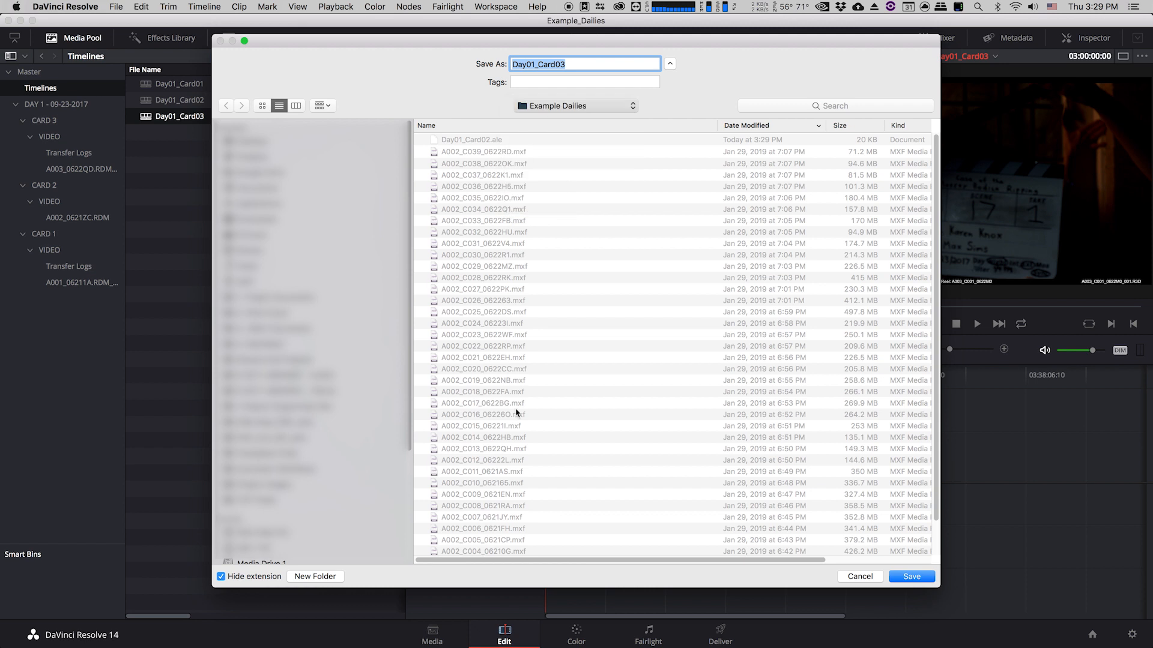
left_click(912, 578)
left_click(681, 368)
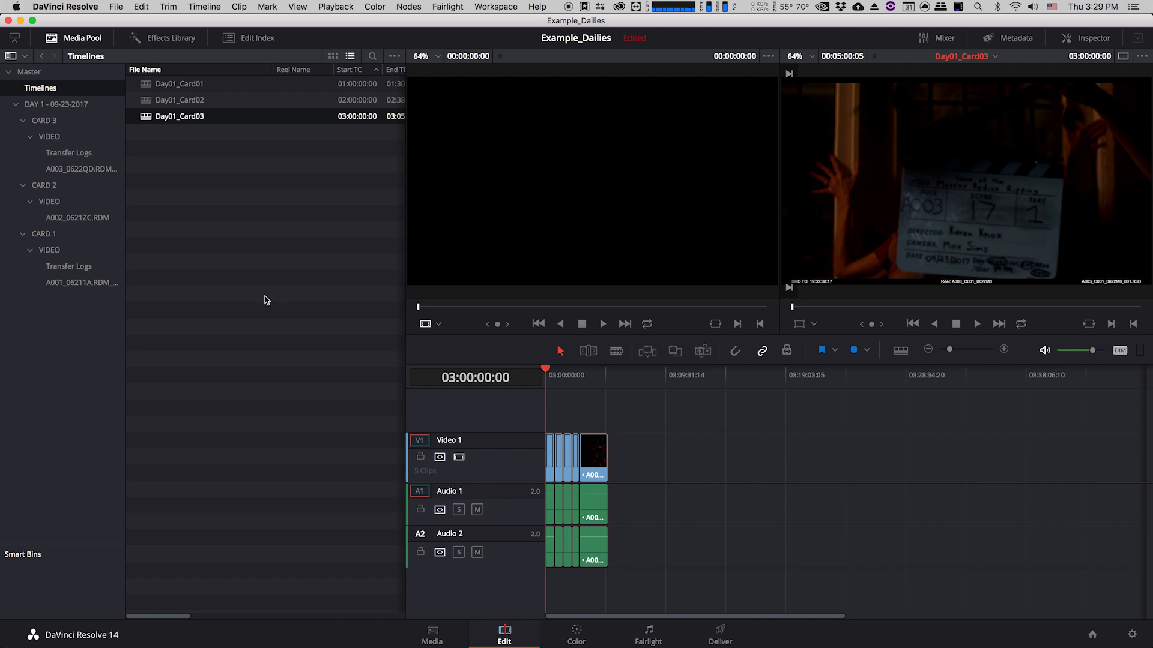
Switch to Finder and inspect the exported Day01_Card01.ale file in the Day01_Card01 folder.
key("super+Tab")
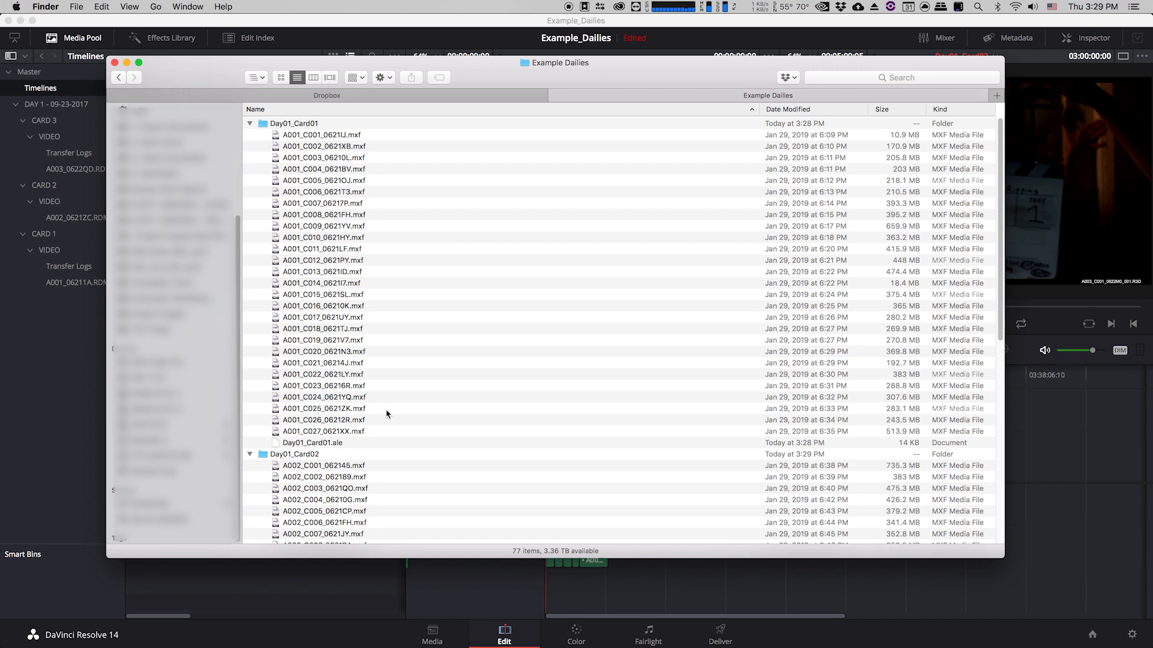
left_click(345, 443)
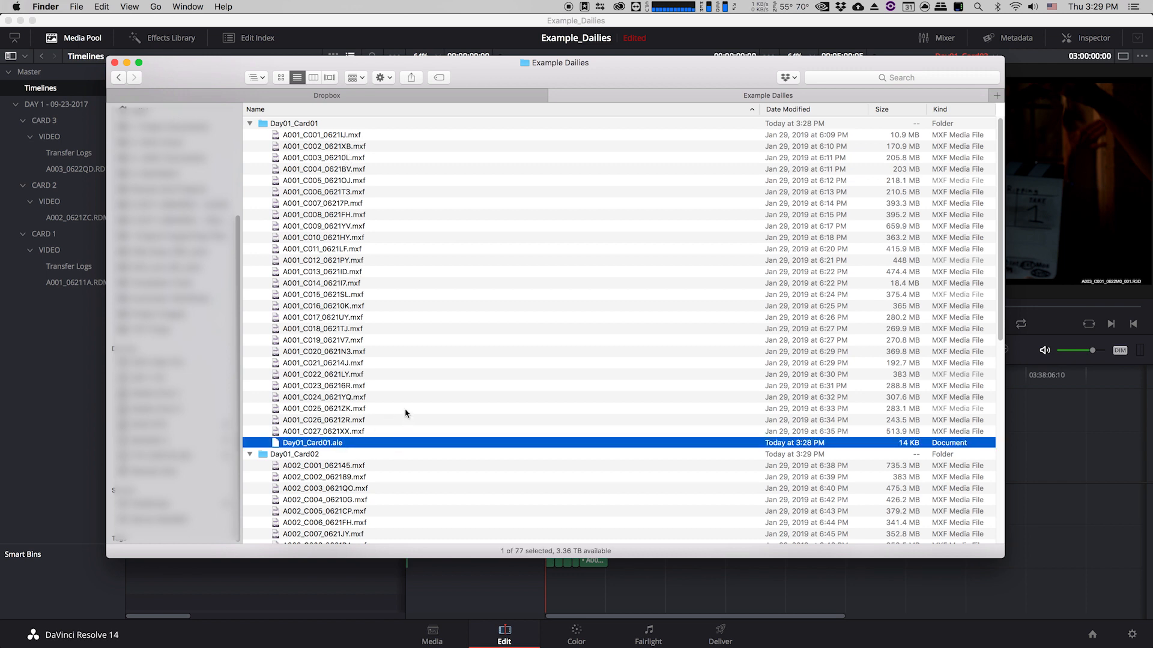
scroll(406, 412, "down", 1)
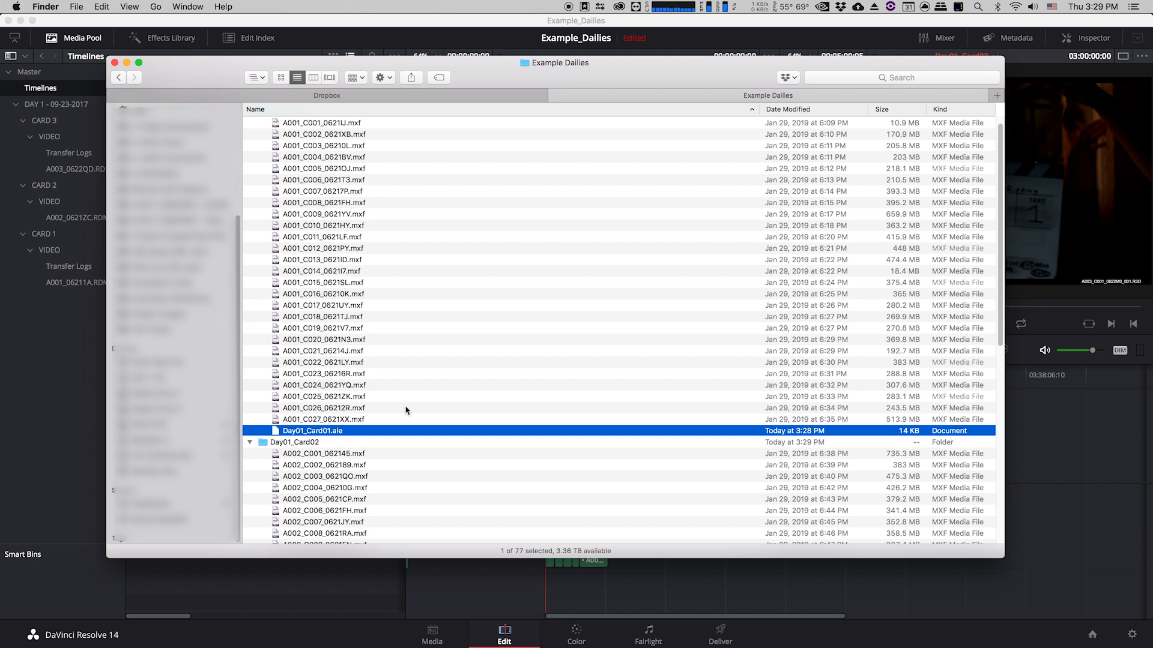
scroll(406, 410, "up", 1)
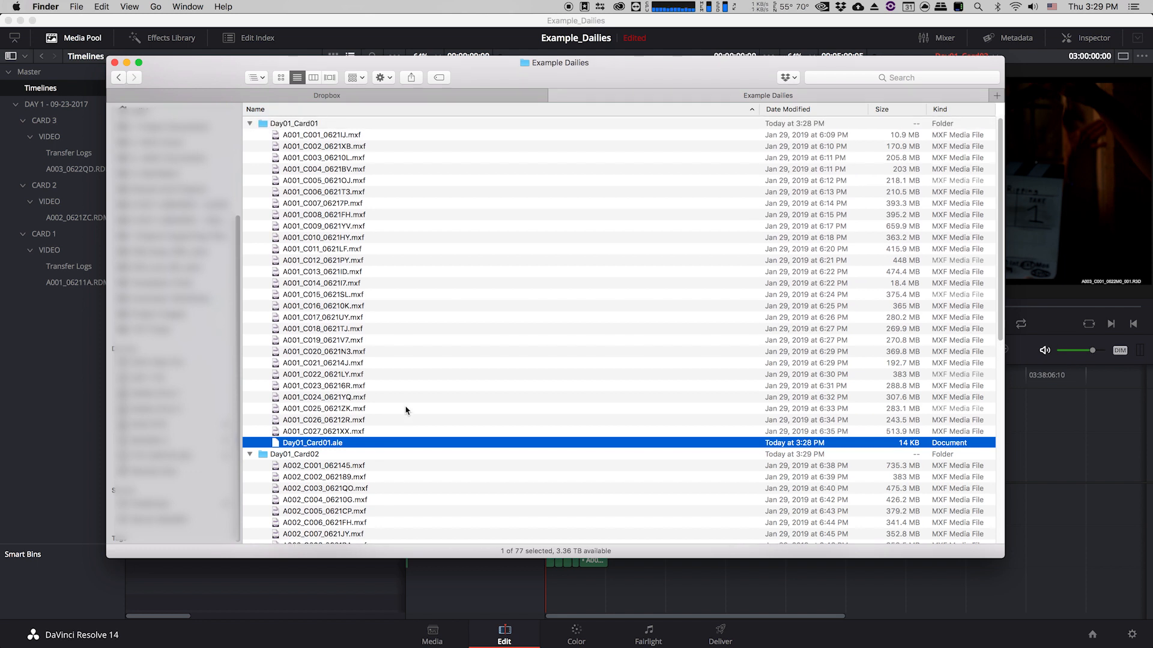